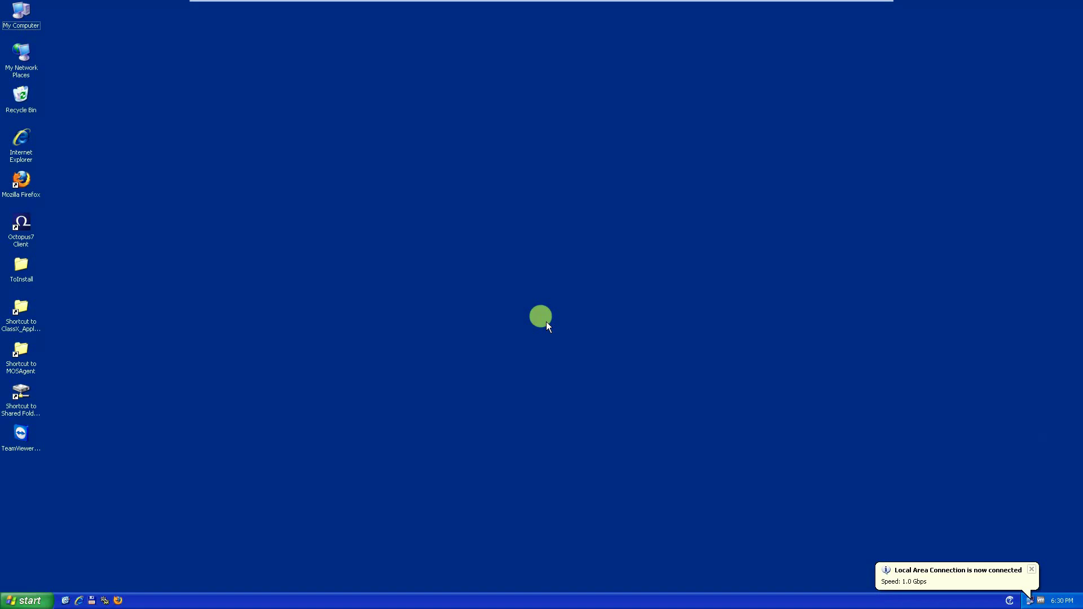
# Launch the Octopus7 Client from the desktop and log in with the account password.
pyautogui.doubleClick(21, 224)
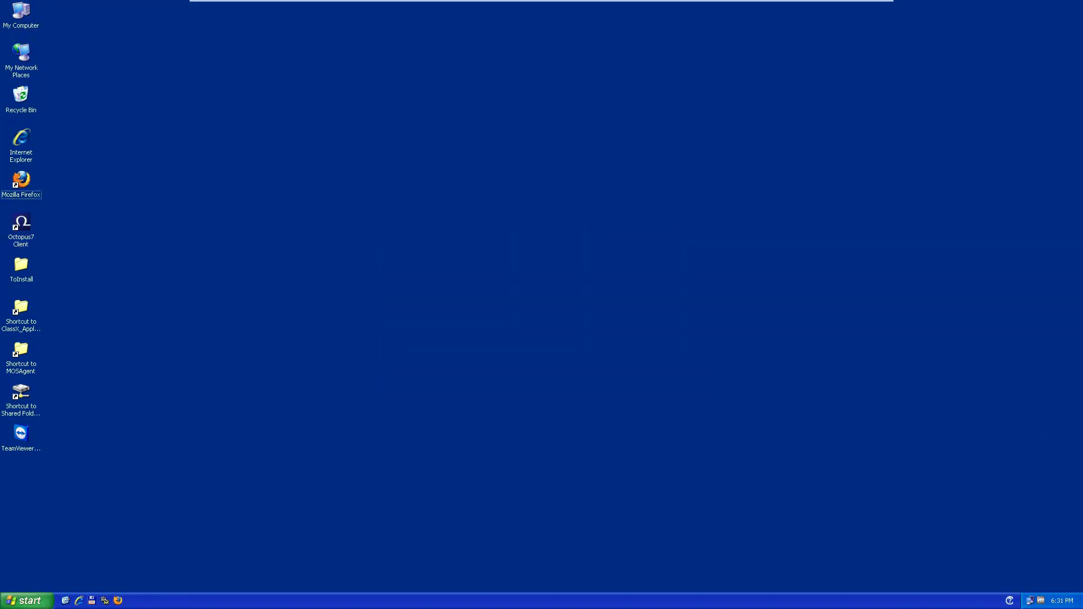
pyautogui.click(497, 326)
pyautogui.write('********')
pyautogui.click(523, 348)
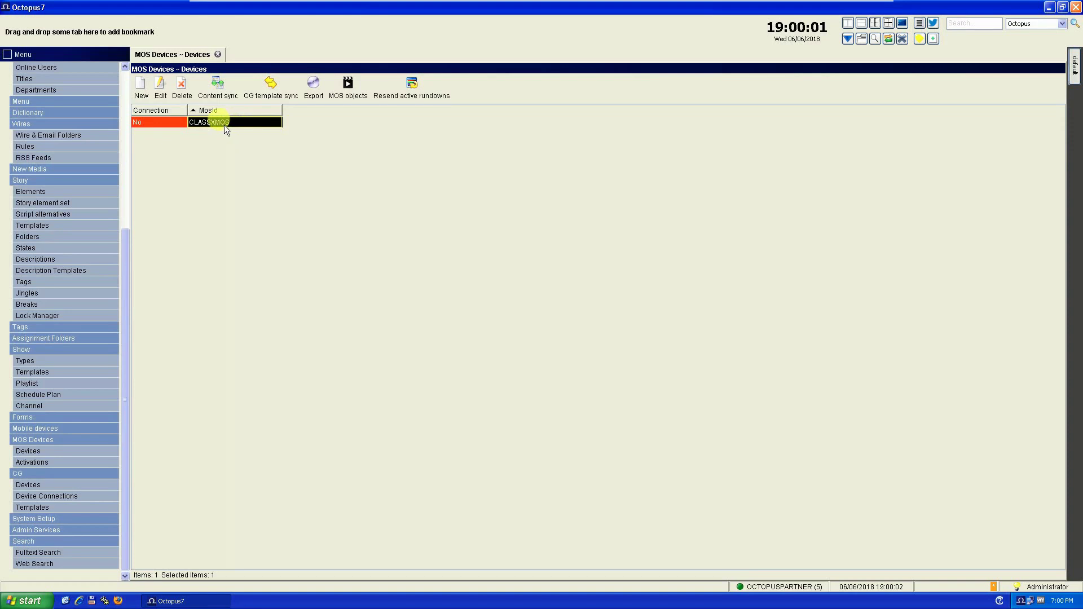
# Open the CLASSXMOS device's settings dialog for editing from the Devices list.
pyautogui.click(160, 87)
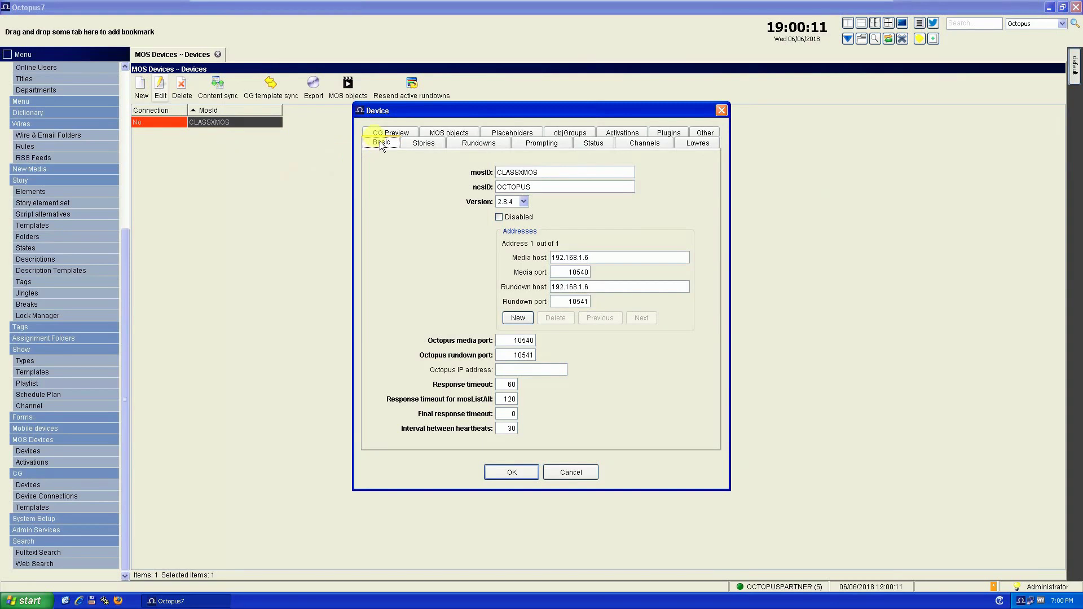
pyautogui.doubleClick(555, 173)
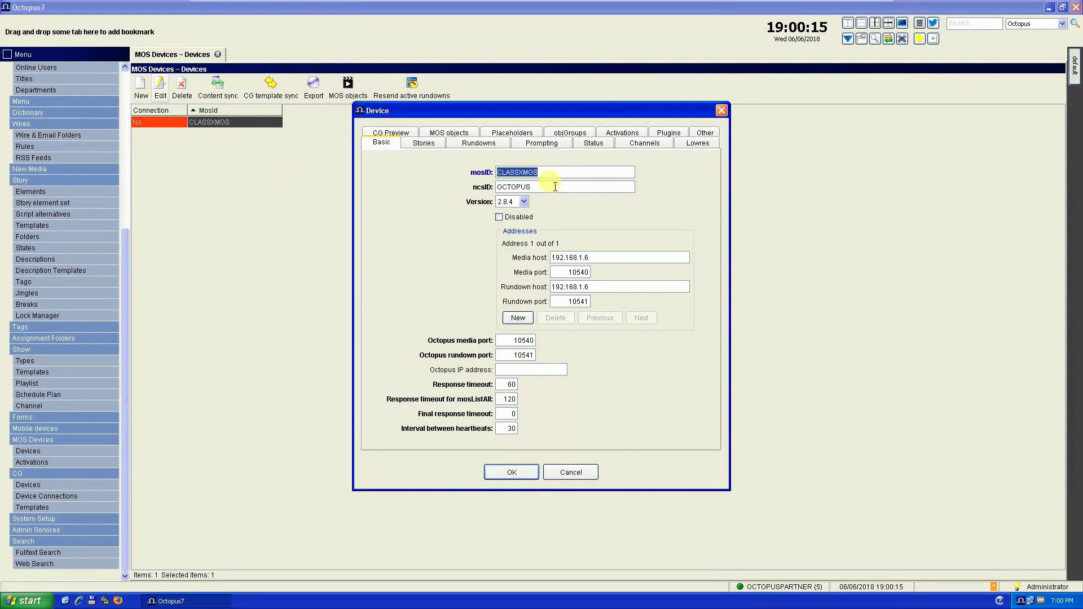
pyautogui.doubleClick(555, 187)
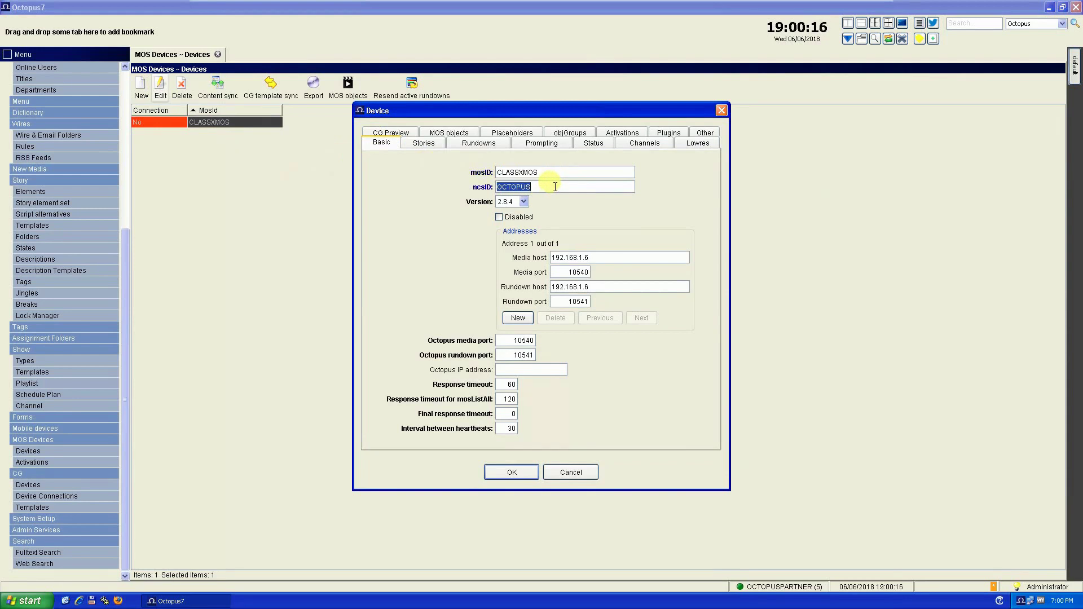
pyautogui.click(595, 257)
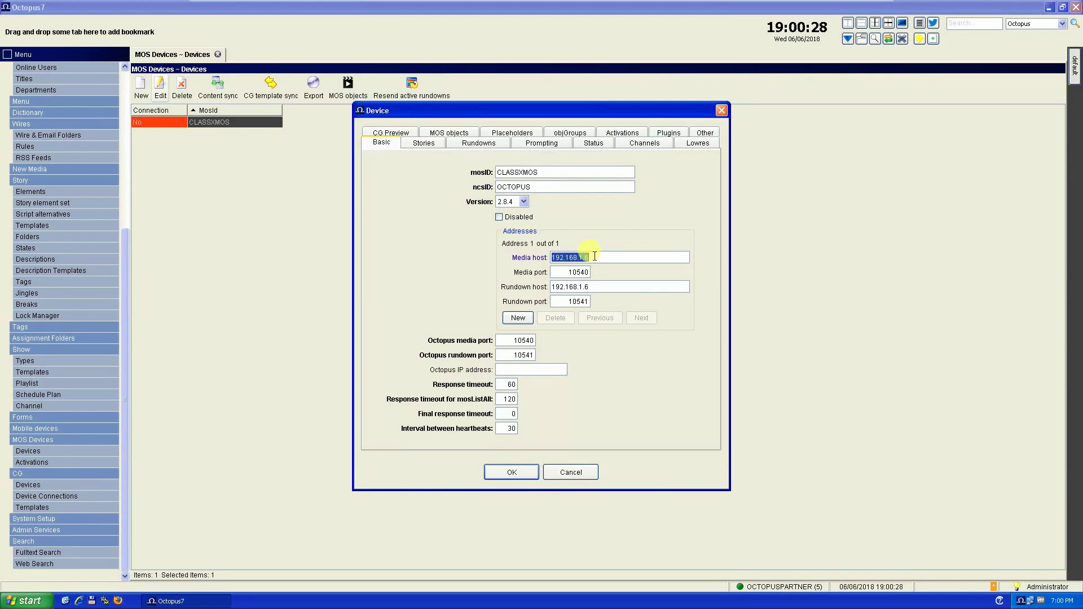
pyautogui.click(597, 288)
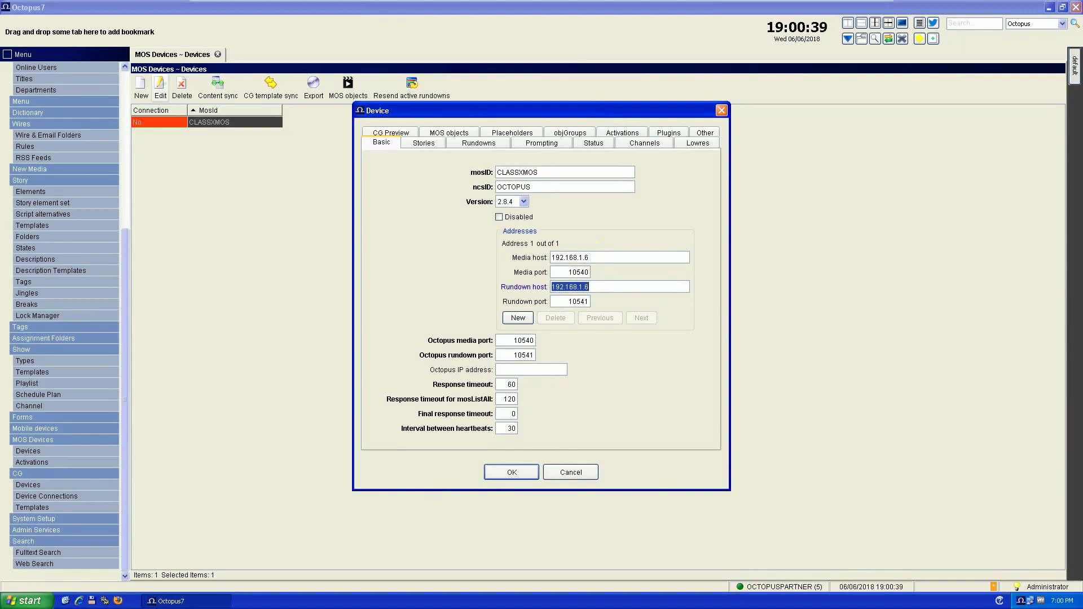
pyautogui.click(571, 272)
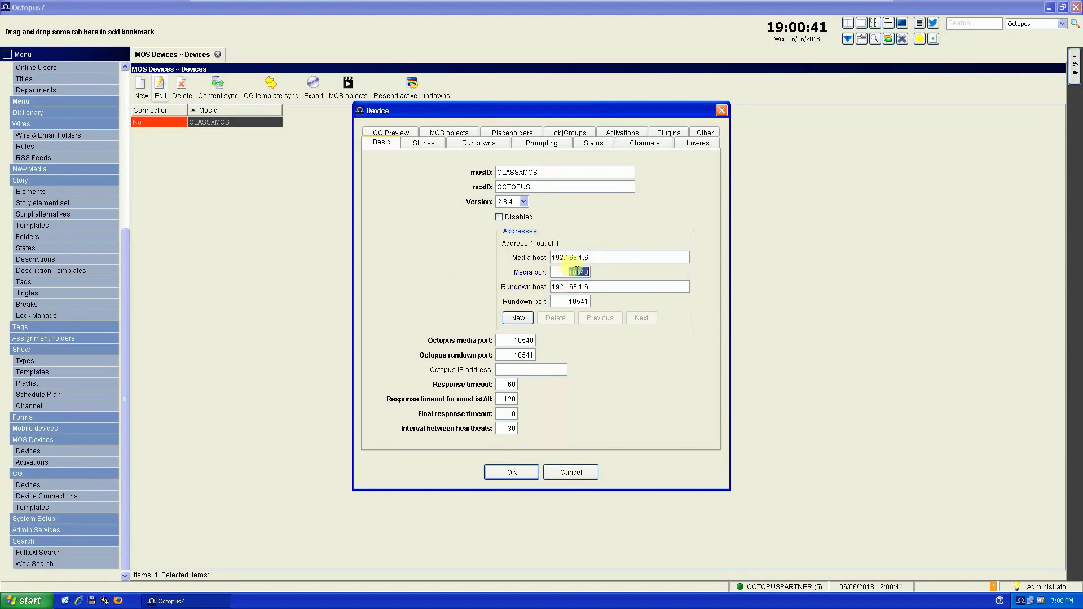
pyautogui.click(578, 301)
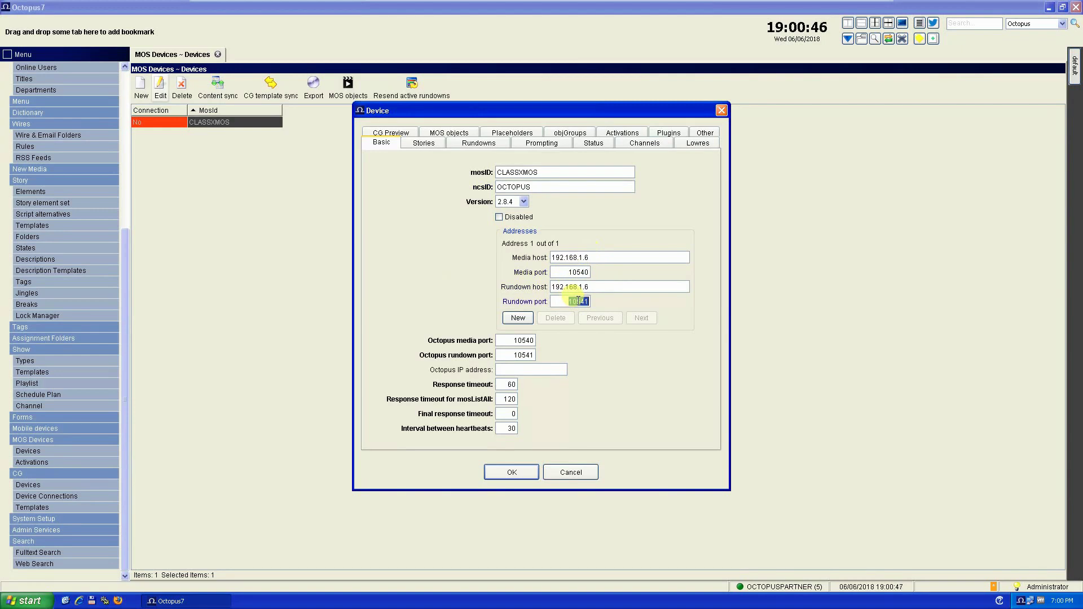
pyautogui.click(520, 341)
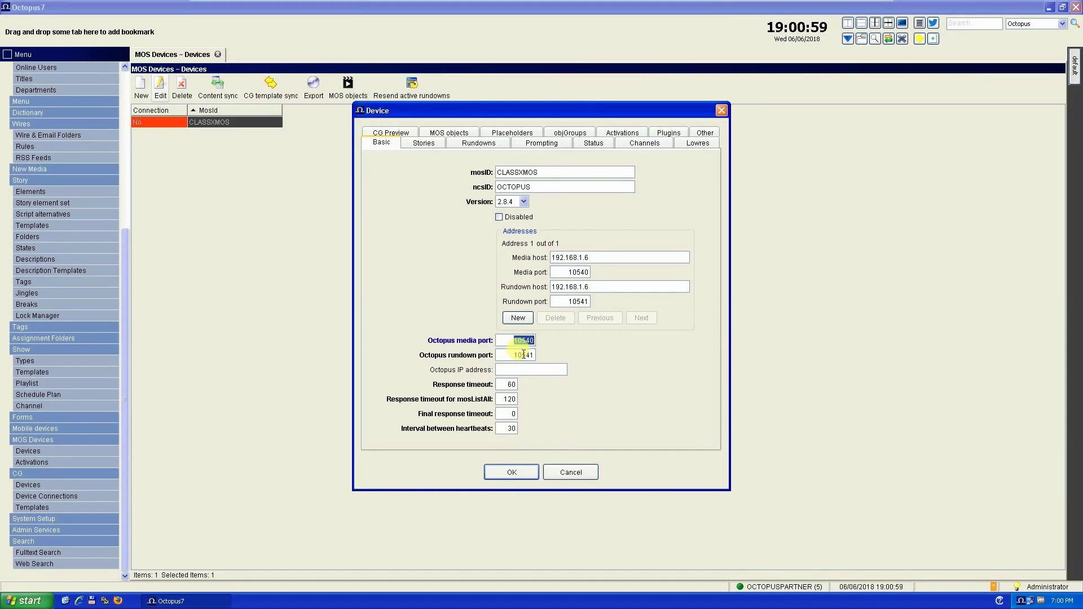
pyautogui.click(523, 355)
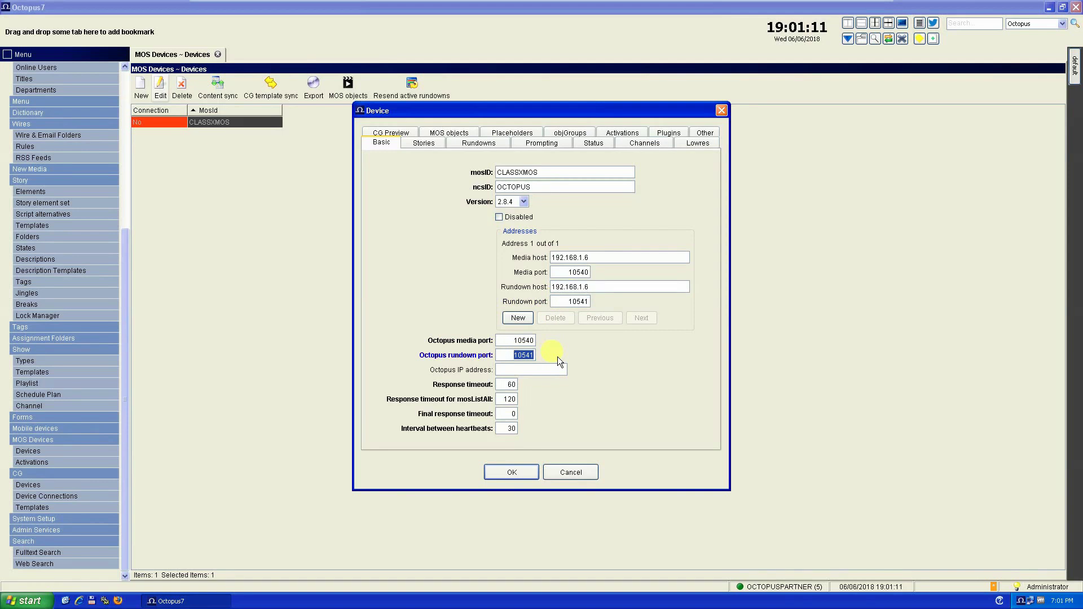
# Turn on Send empty stories, then review the Rundowns, Prompting and Status options.
pyautogui.click(423, 144)
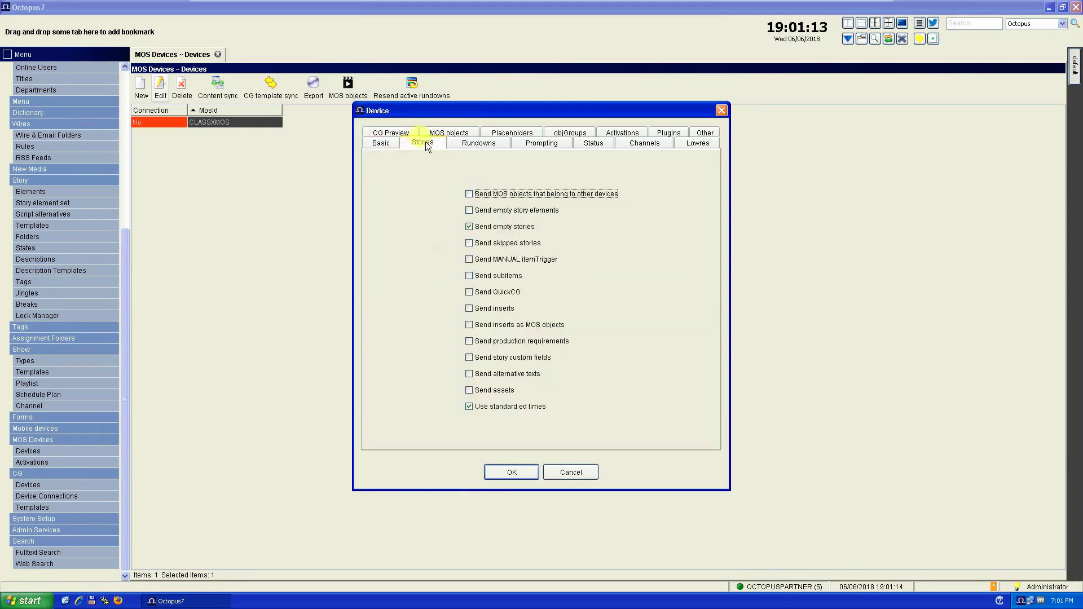
pyautogui.click(470, 228)
pyautogui.click(473, 144)
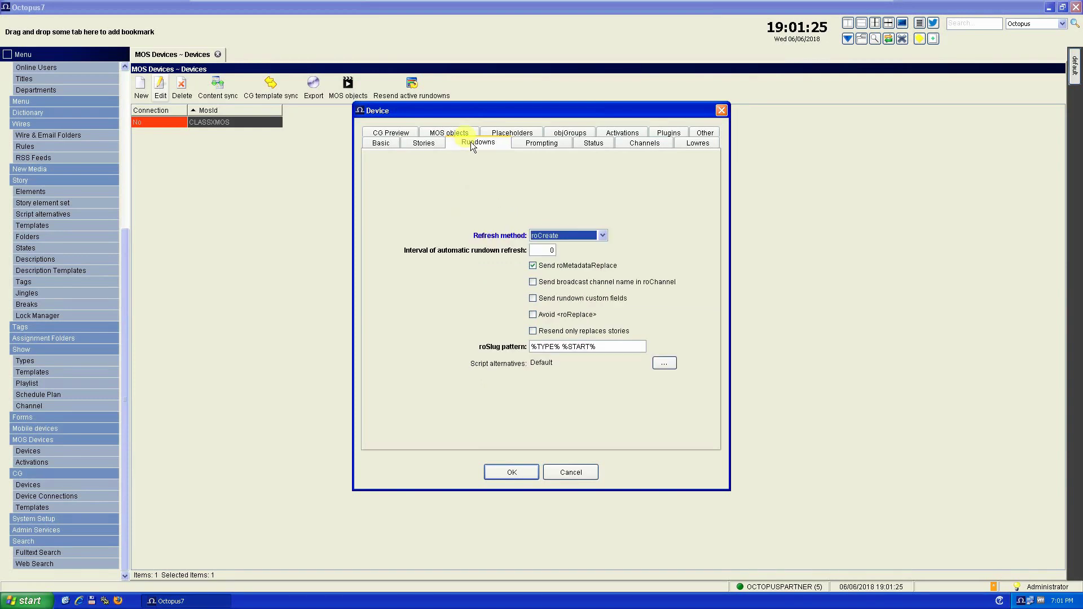
pyautogui.click(538, 145)
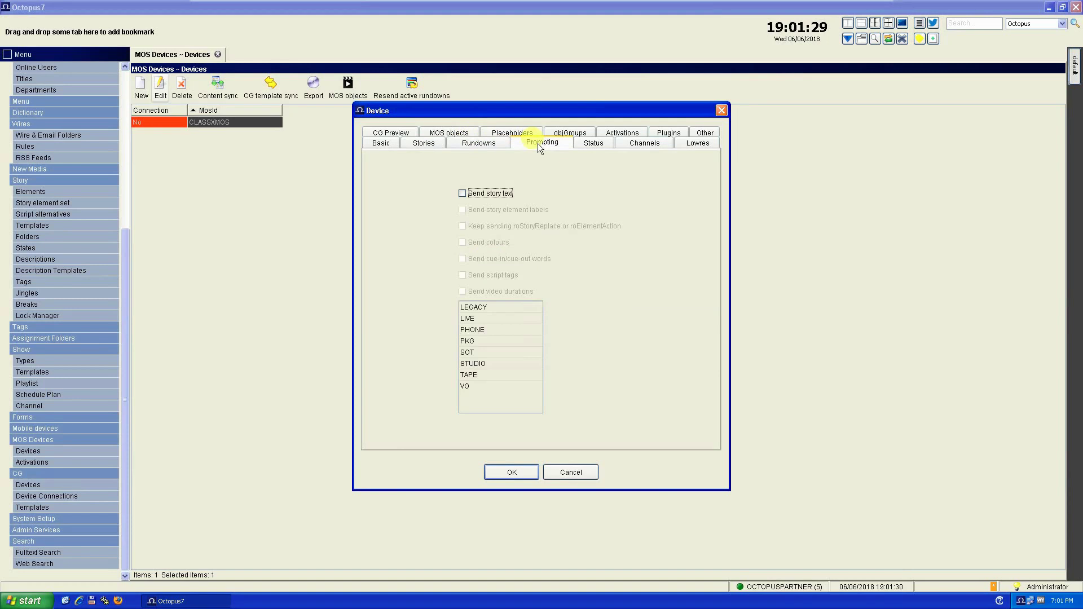
pyautogui.click(598, 146)
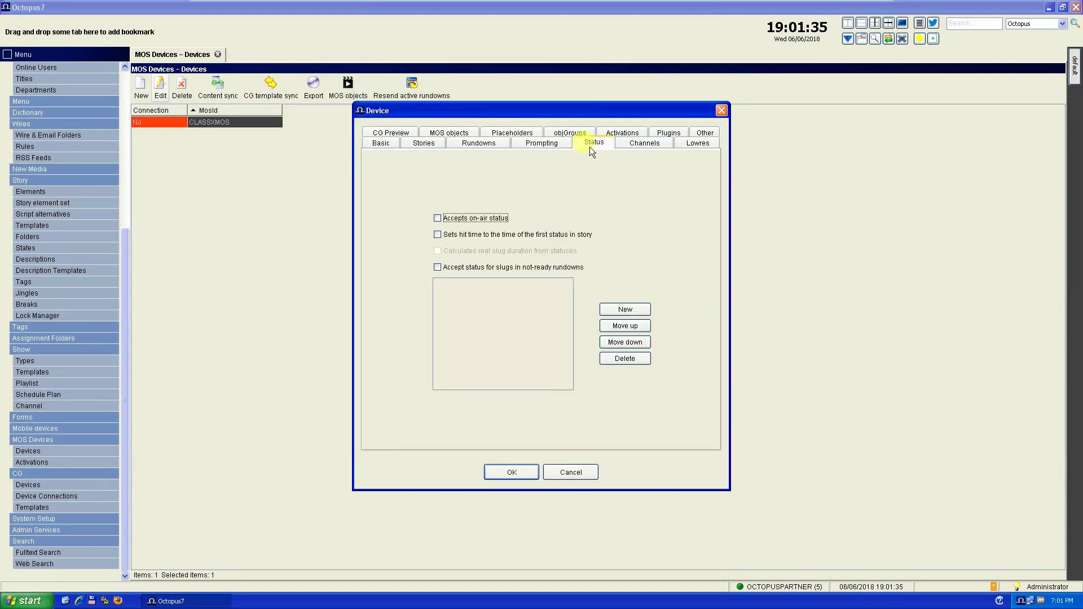
# Review the Channels, Lowres, CG Preview, MOS objects, Placeholders, objGroups and Activations settings.
pyautogui.click(645, 142)
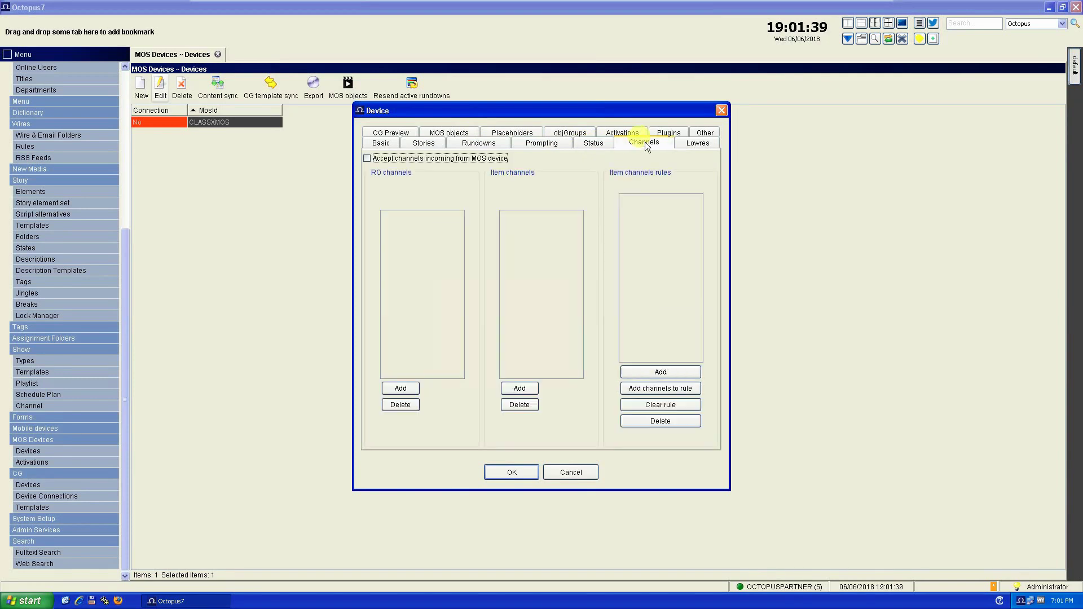
pyautogui.click(696, 144)
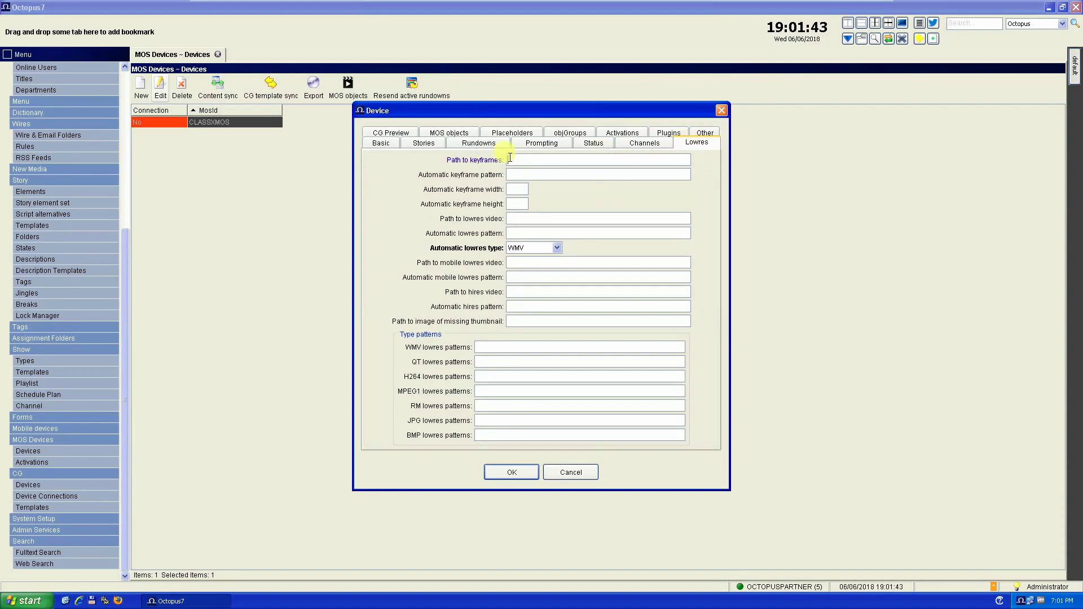
pyautogui.click(399, 132)
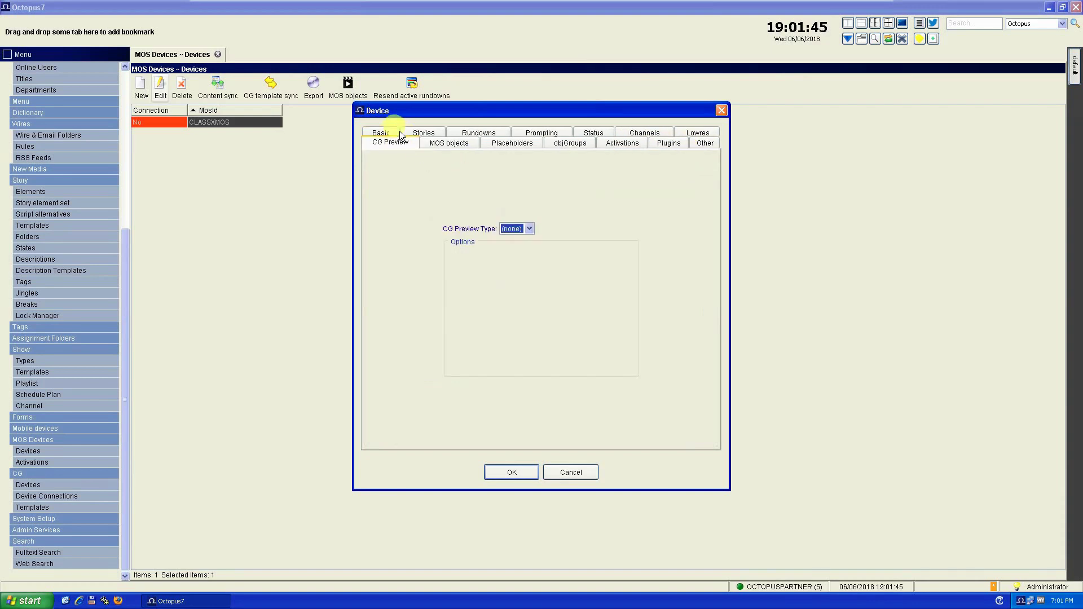
pyautogui.click(450, 144)
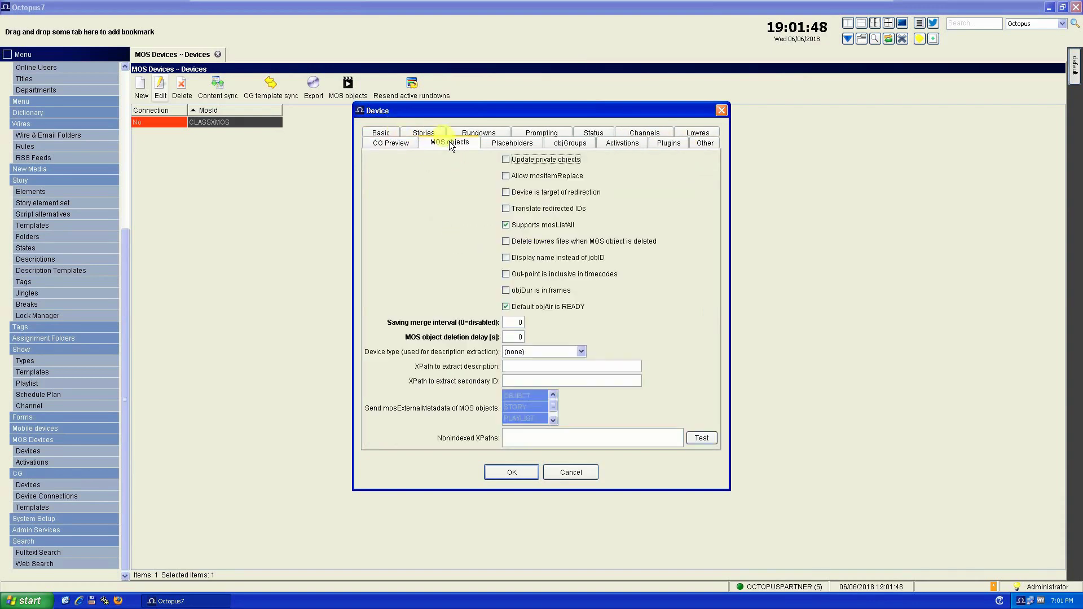
pyautogui.click(514, 146)
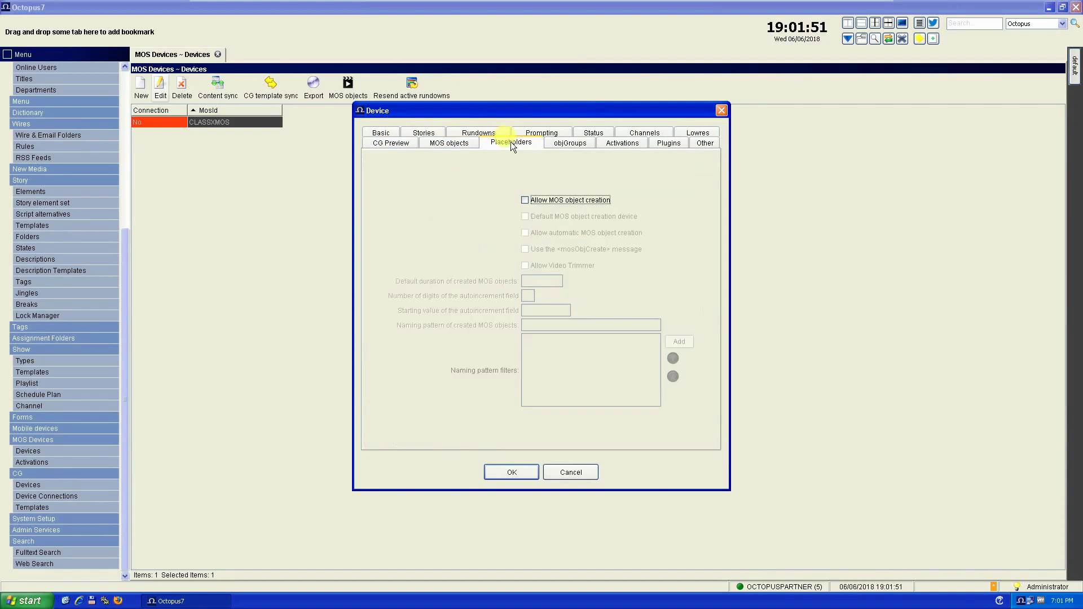
pyautogui.click(561, 144)
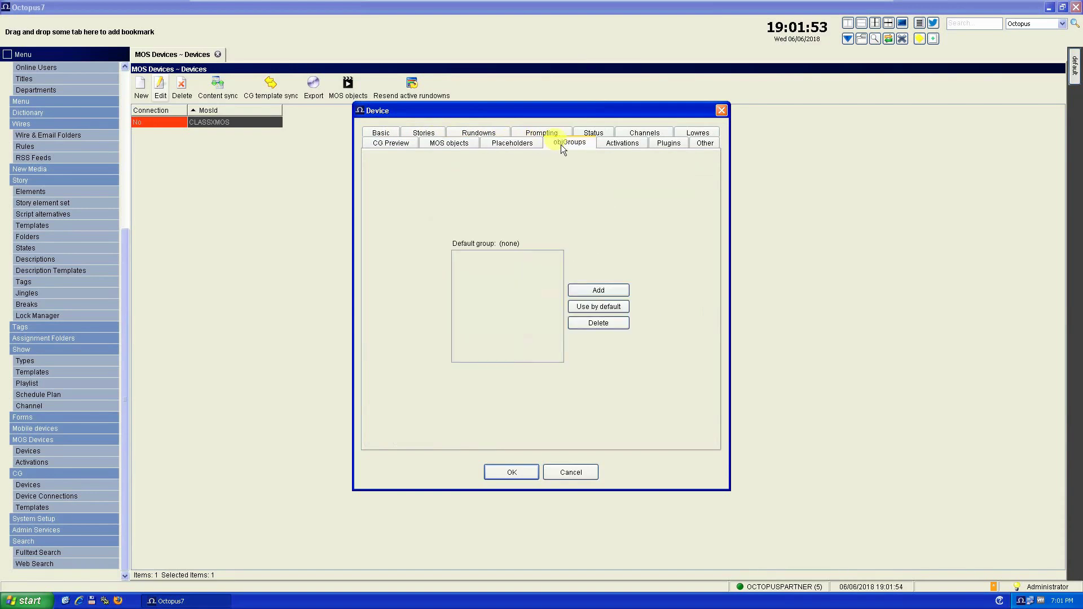
pyautogui.click(615, 146)
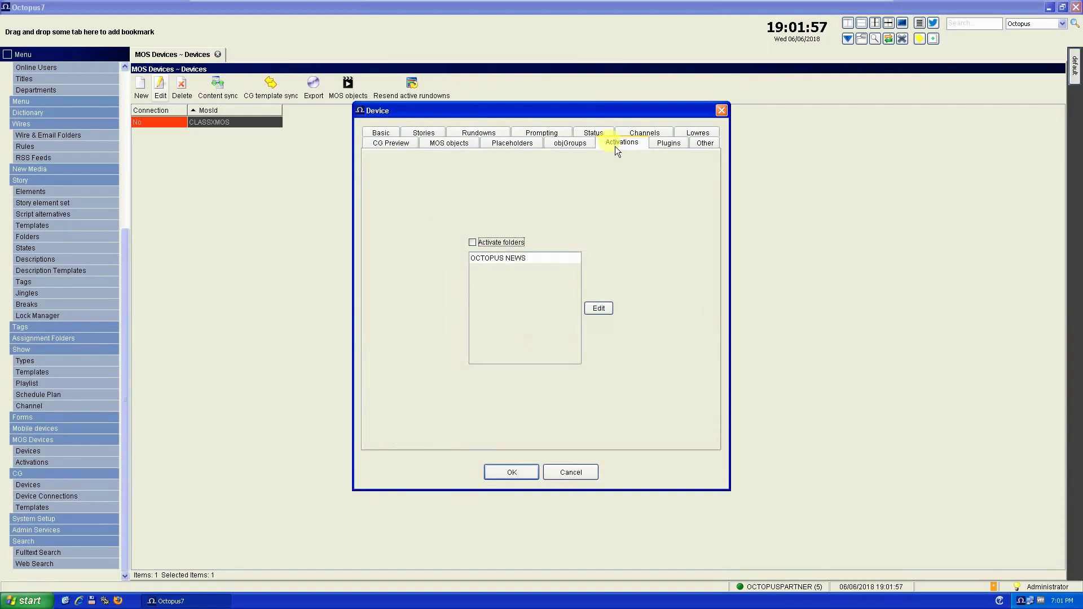
# Check the ClassX plugin's width 1024, height 768, type Browser (ActiveX) and version 2.8.
pyautogui.click(667, 143)
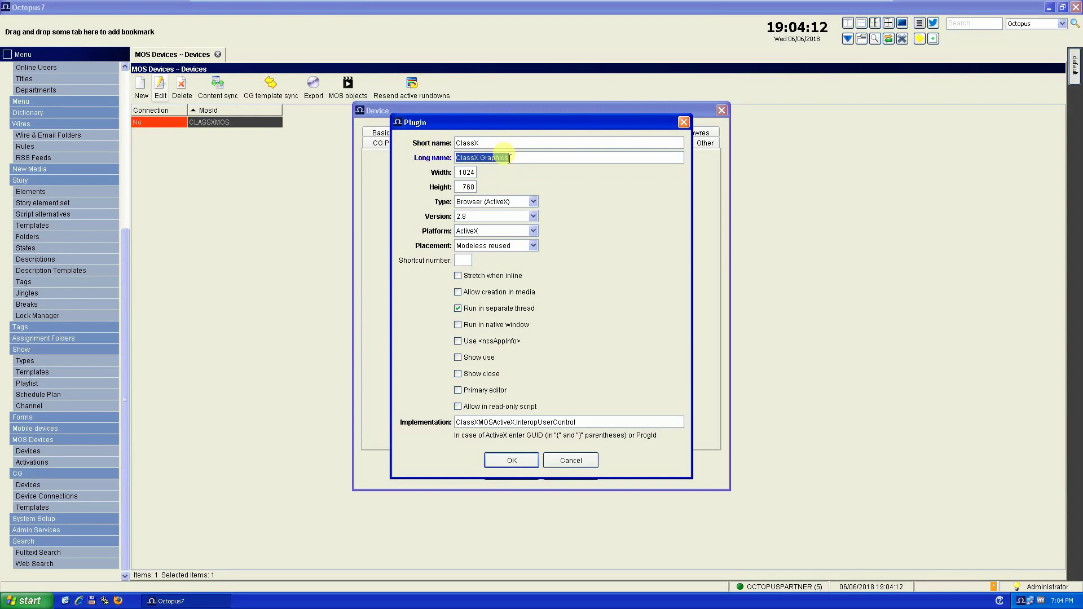
pyautogui.click(470, 172)
pyautogui.click(468, 188)
pyautogui.click(488, 203)
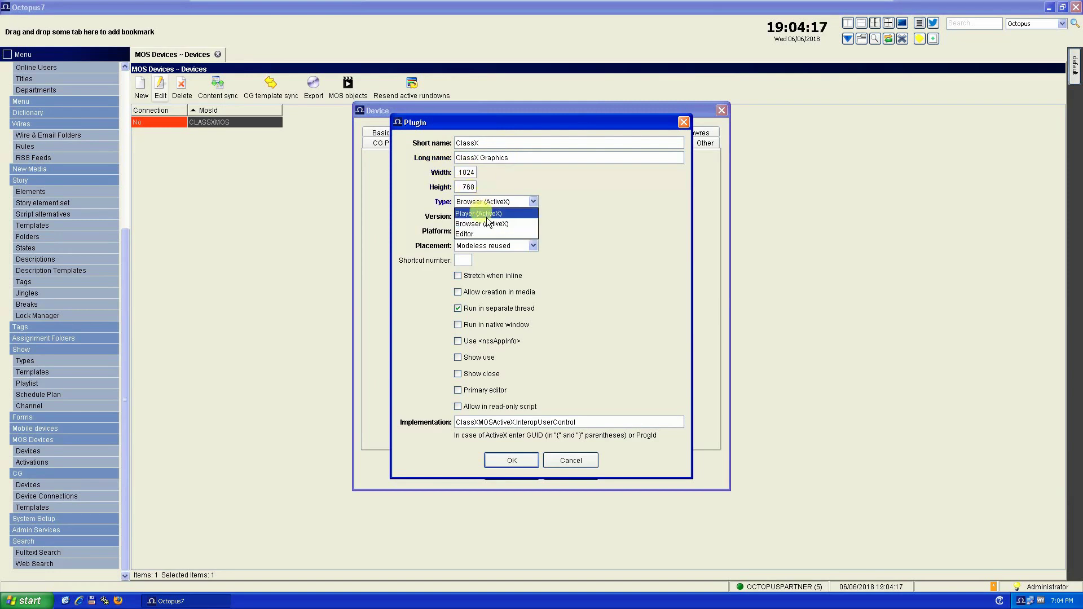
pyautogui.click(487, 224)
pyautogui.click(480, 218)
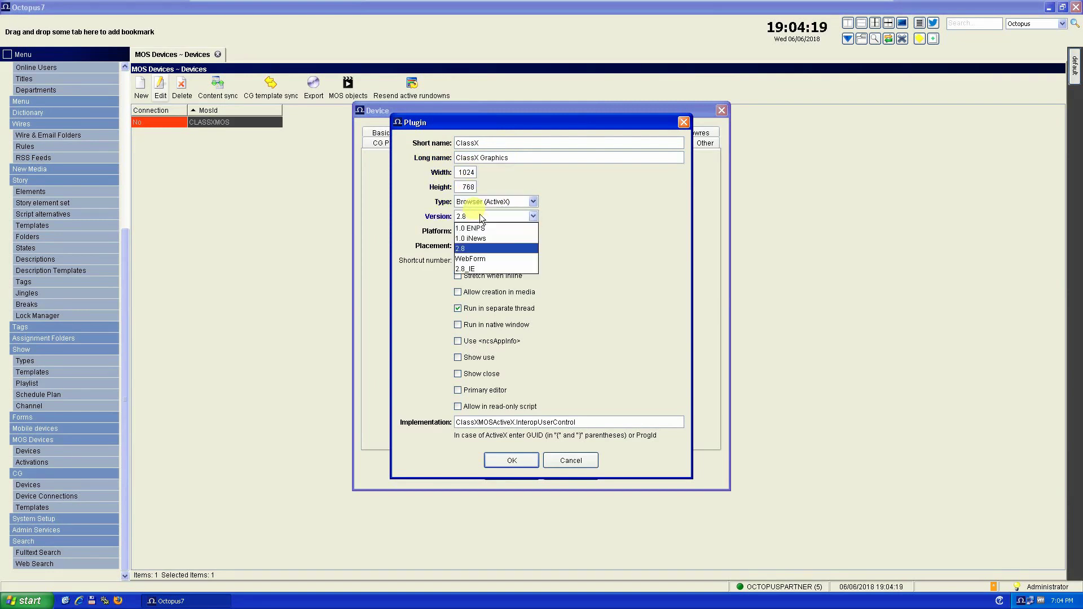
pyautogui.click(479, 248)
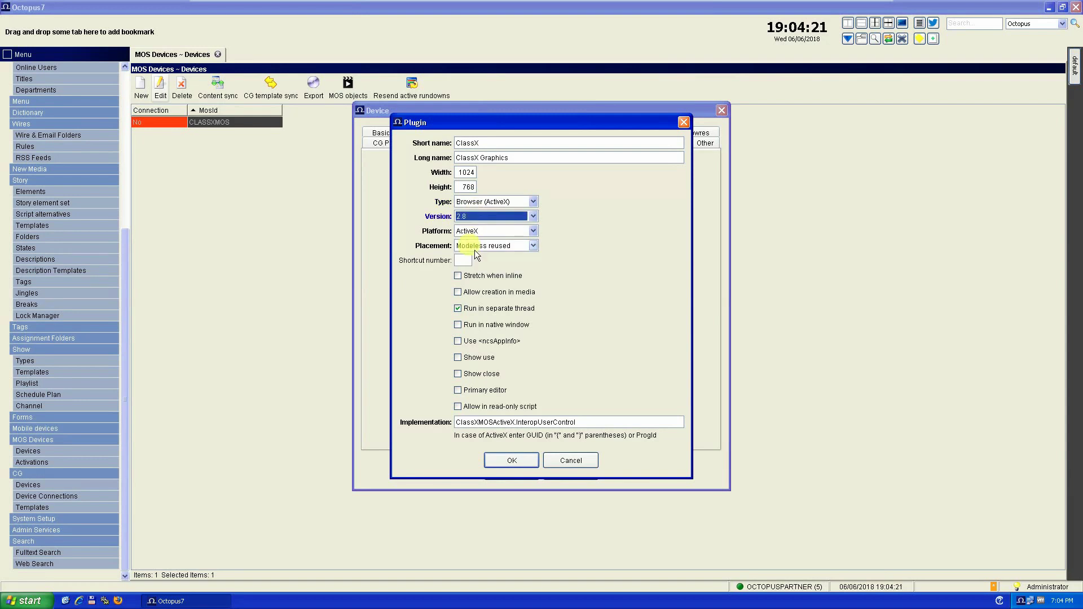
# Confirm platform ActiveX, Modeless reused placement and ProgID ClassXMOSActiveX.InteropUserControl, then accept the plugin.
pyautogui.click(488, 229)
pyautogui.click(481, 240)
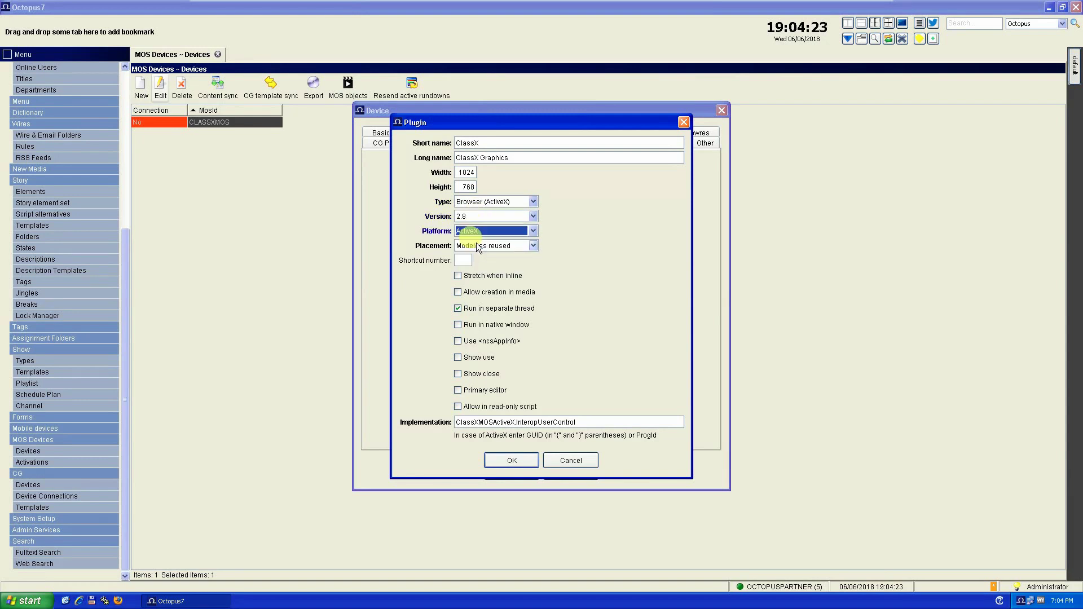
pyautogui.click(505, 246)
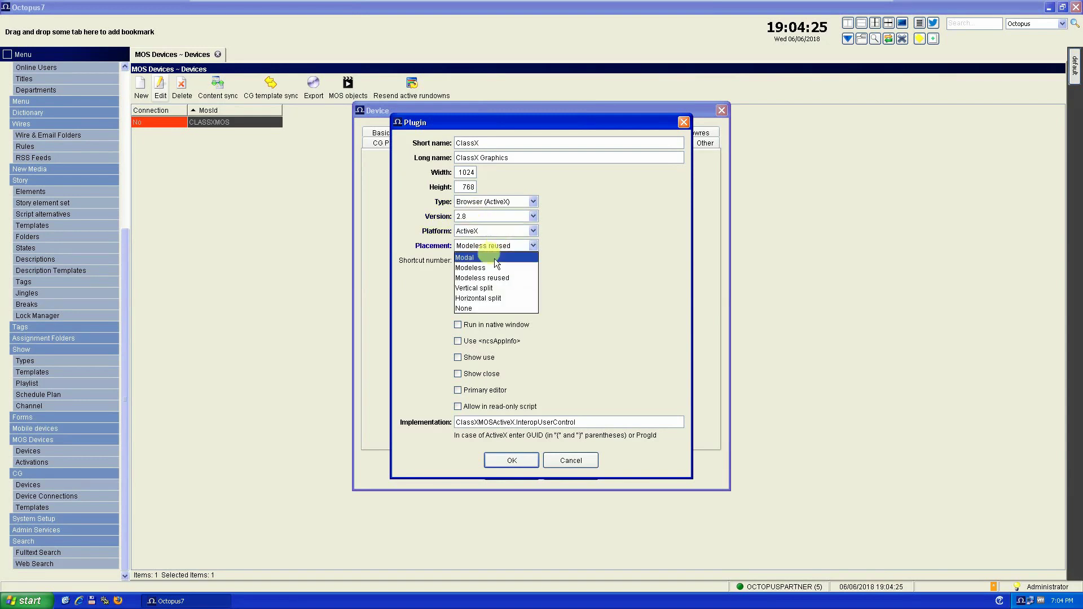
pyautogui.click(492, 279)
pyautogui.click(465, 260)
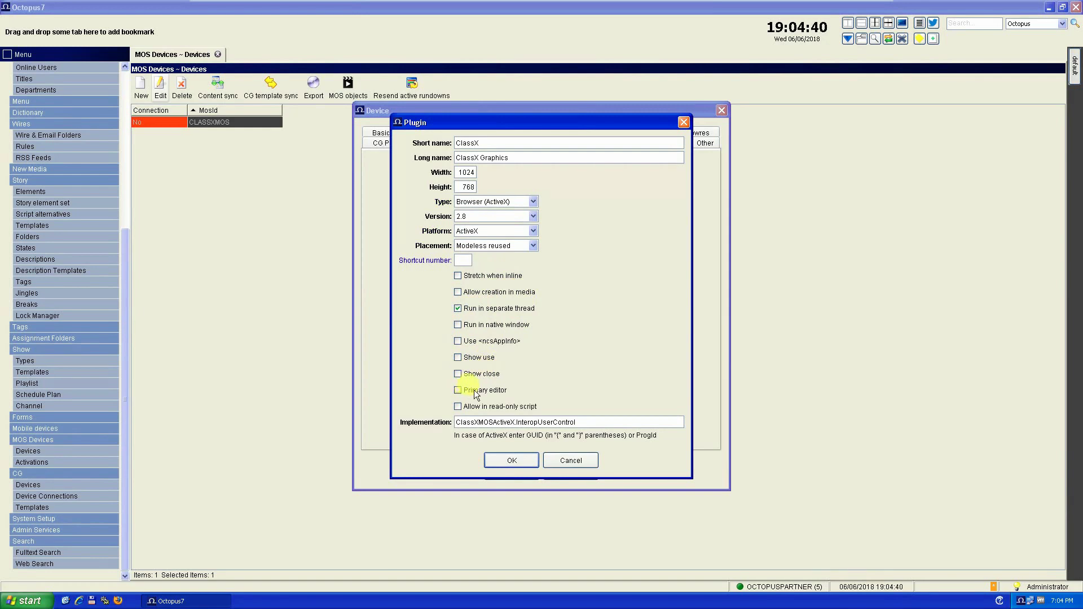
pyautogui.tripleClick(555, 422)
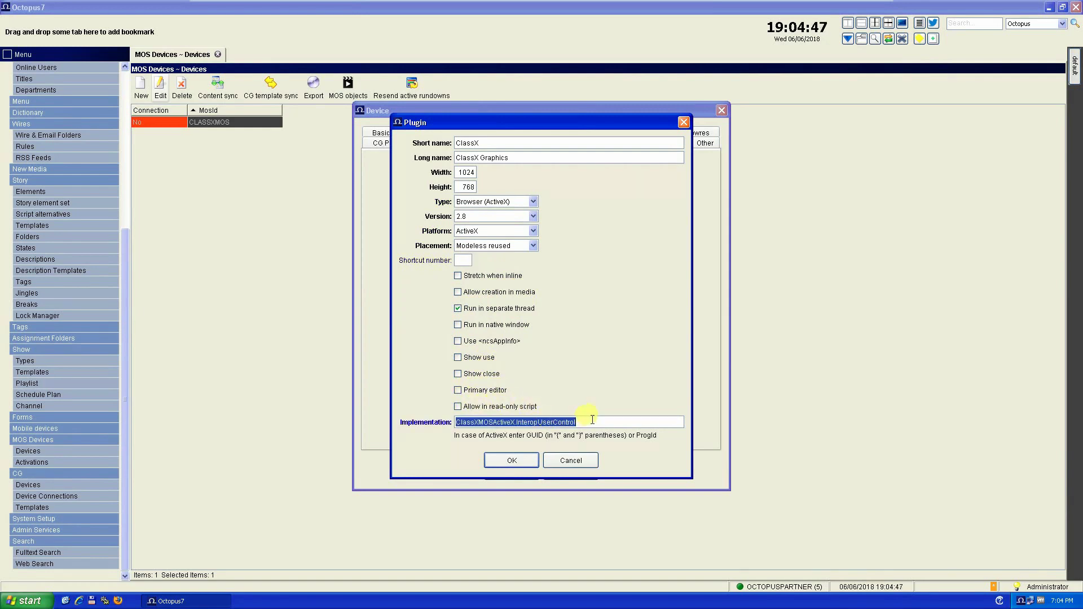
pyautogui.click(517, 465)
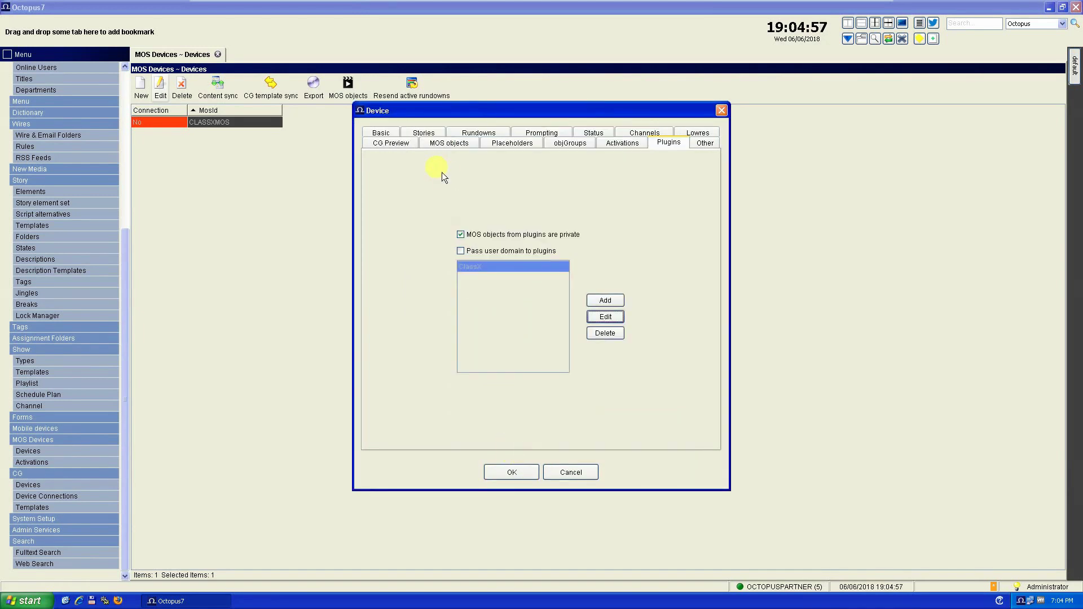
pyautogui.click(502, 268)
# Save the CLASSXMOS settings and view its OCTOPUS NEWS activation under MOS Devices > Activations.
pyautogui.click(516, 474)
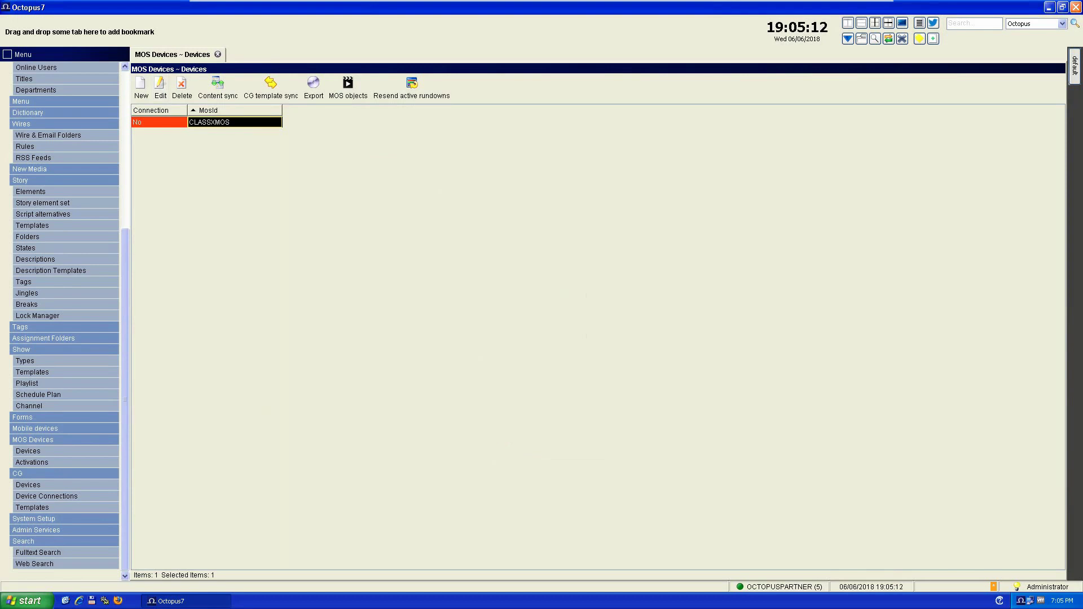
pyautogui.click(36, 461)
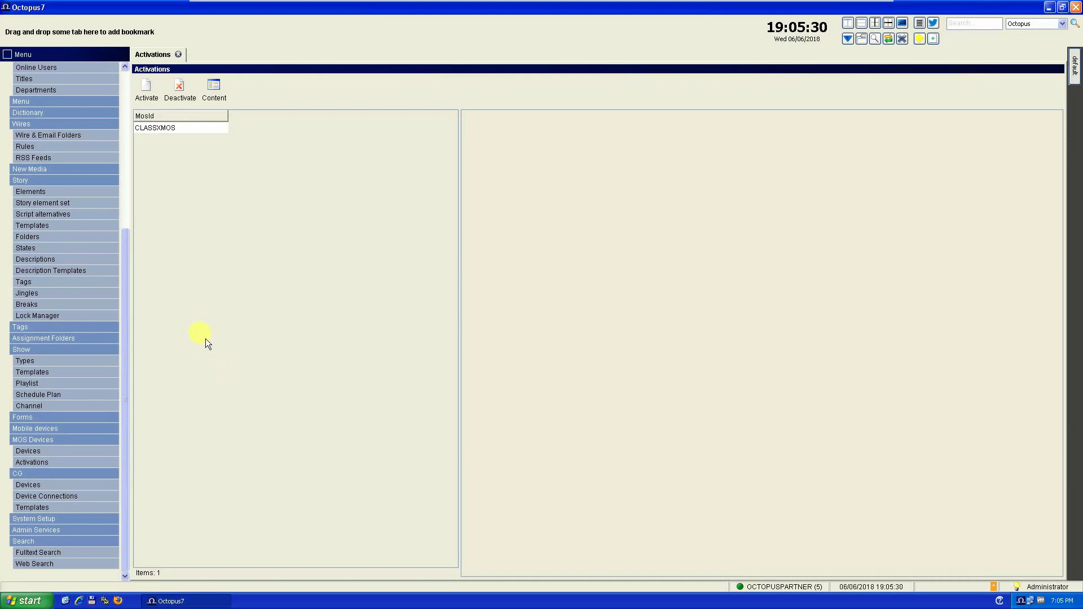
pyautogui.click(197, 127)
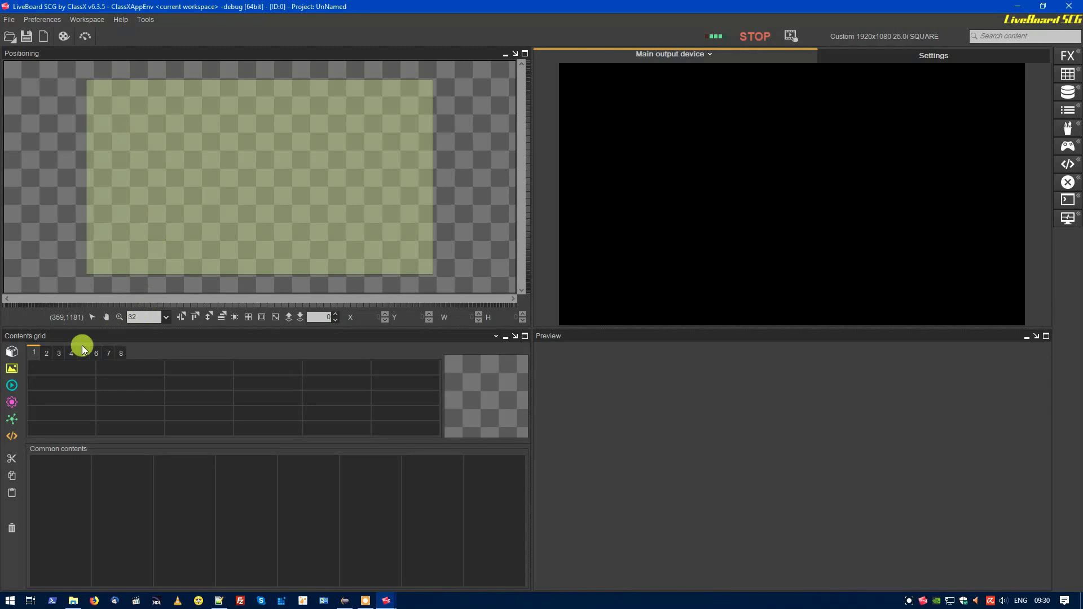
# Bring StealthCG forward and confirm Misc preferences: communication port 301, event port 401.
pyautogui.moveTo(387, 601)
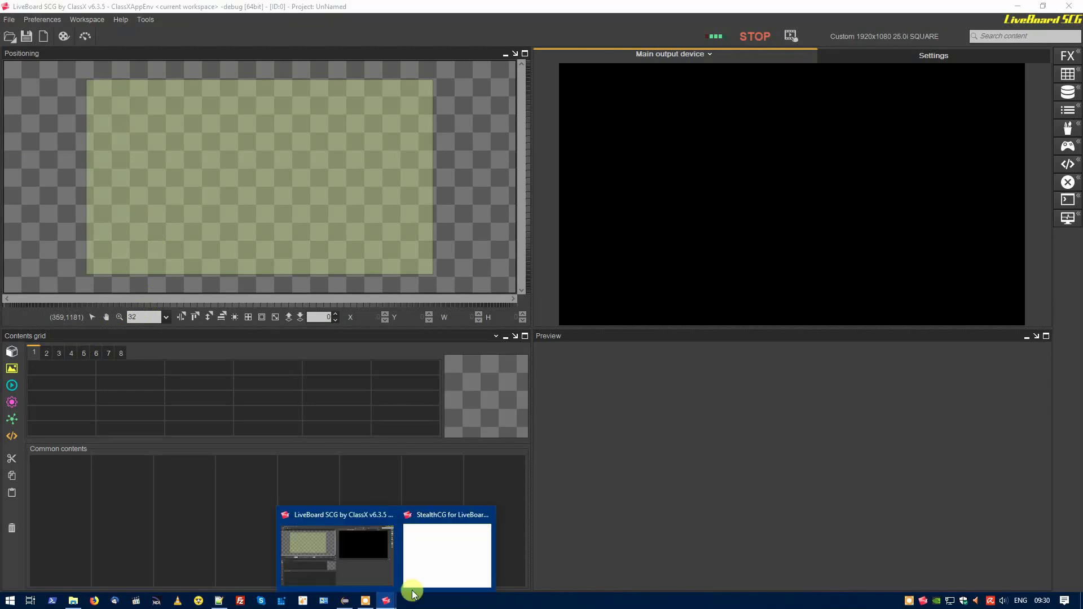
pyautogui.click(457, 553)
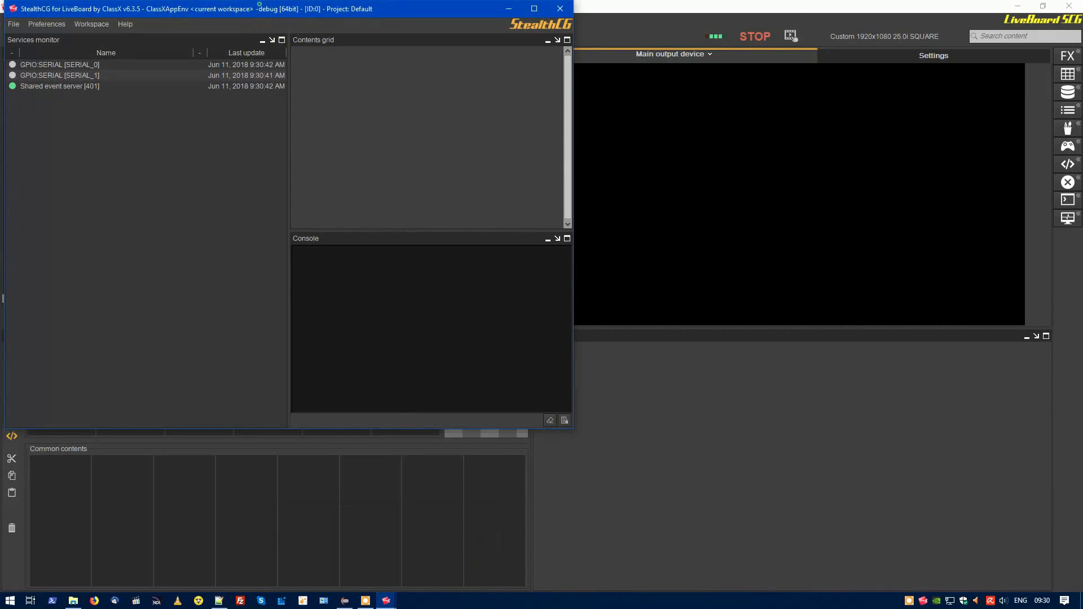
pyautogui.moveTo(248, 13); pyautogui.dragTo(637, 137)
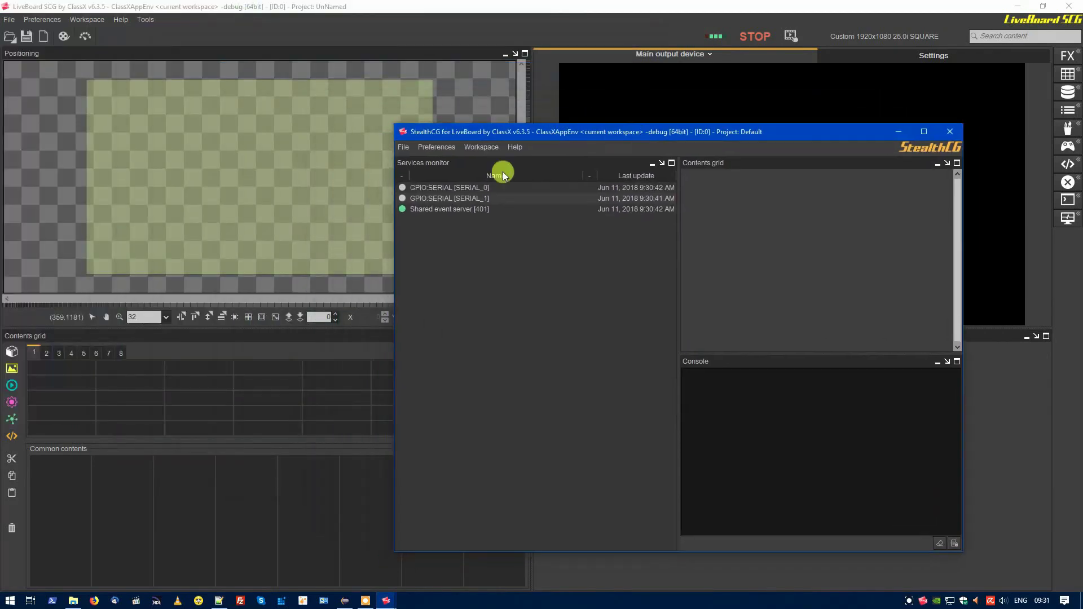
pyautogui.click(438, 149)
pyautogui.click(442, 161)
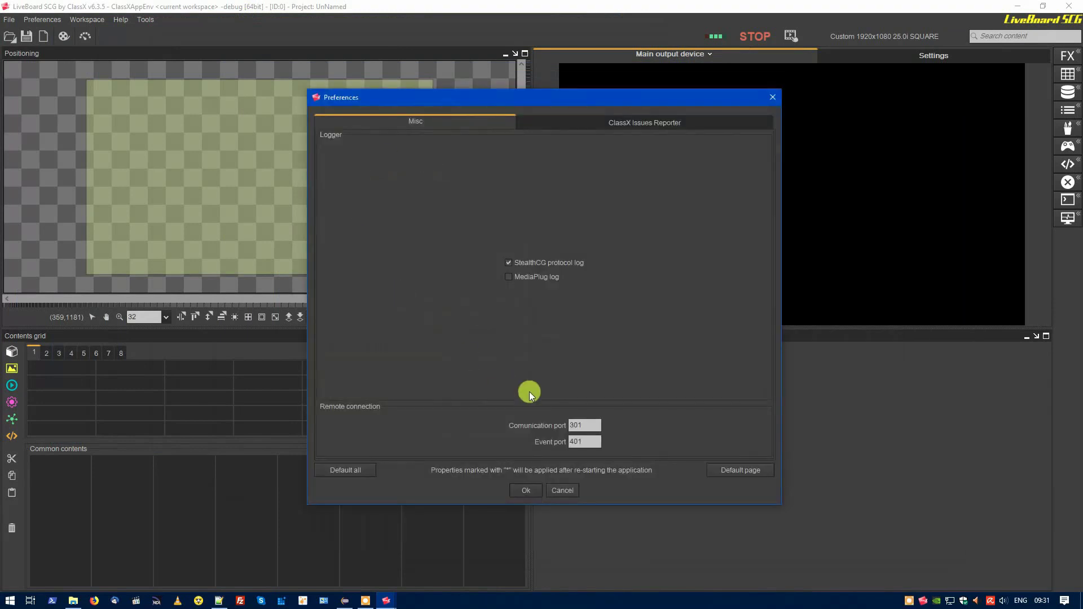
pyautogui.doubleClick(585, 427)
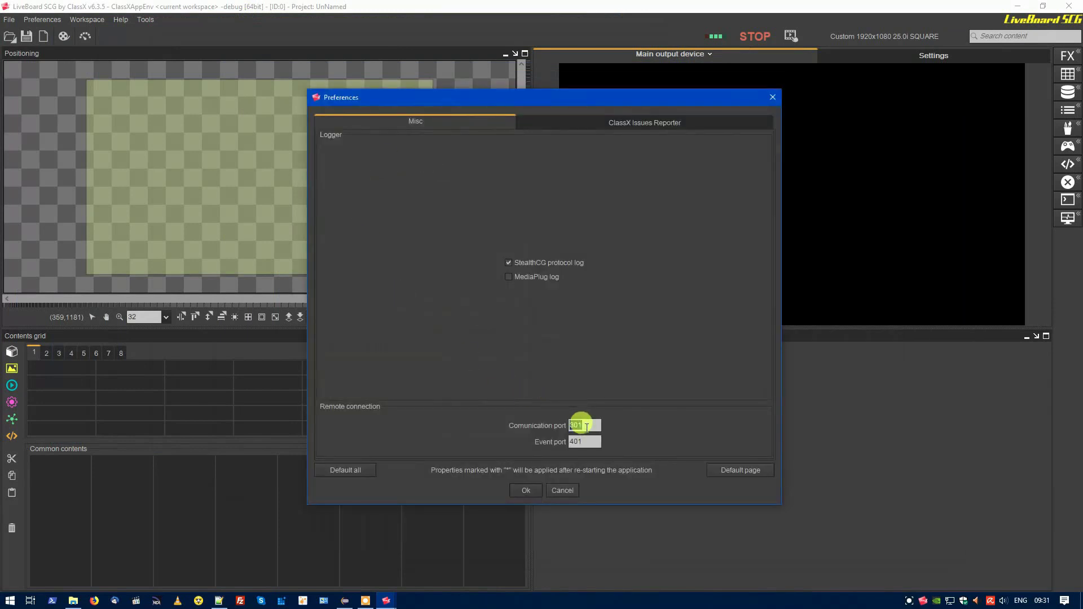
pyautogui.doubleClick(583, 442)
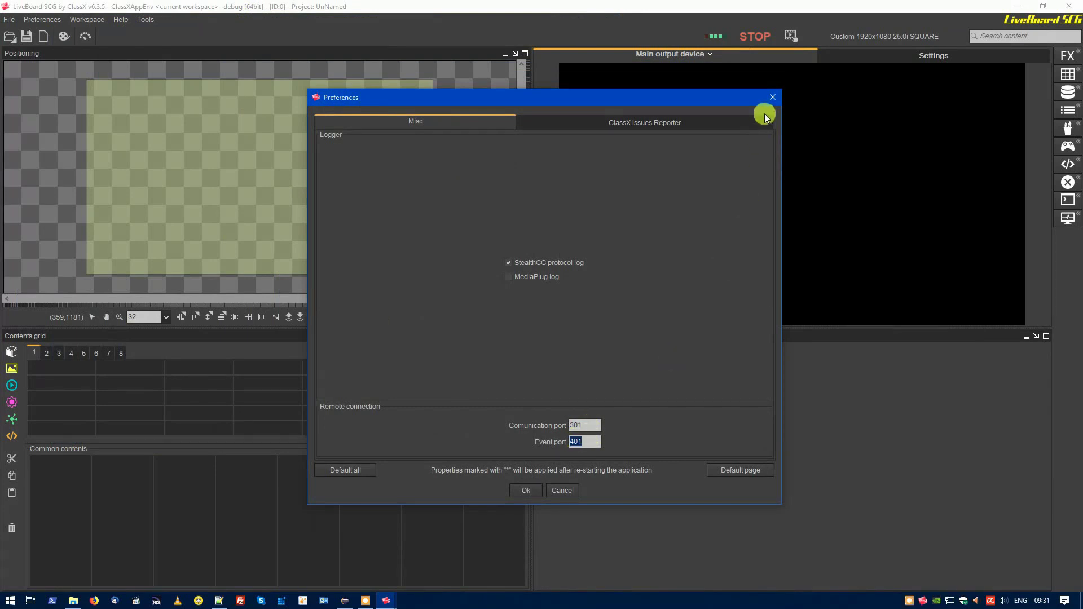
pyautogui.click(526, 490)
# In LiveBoard's Video preferences, choose NDI Network Device Interface as the output device and apply.
pyautogui.moveTo(497, 132); pyautogui.dragTo(583, 155)
pyautogui.click(325, 24)
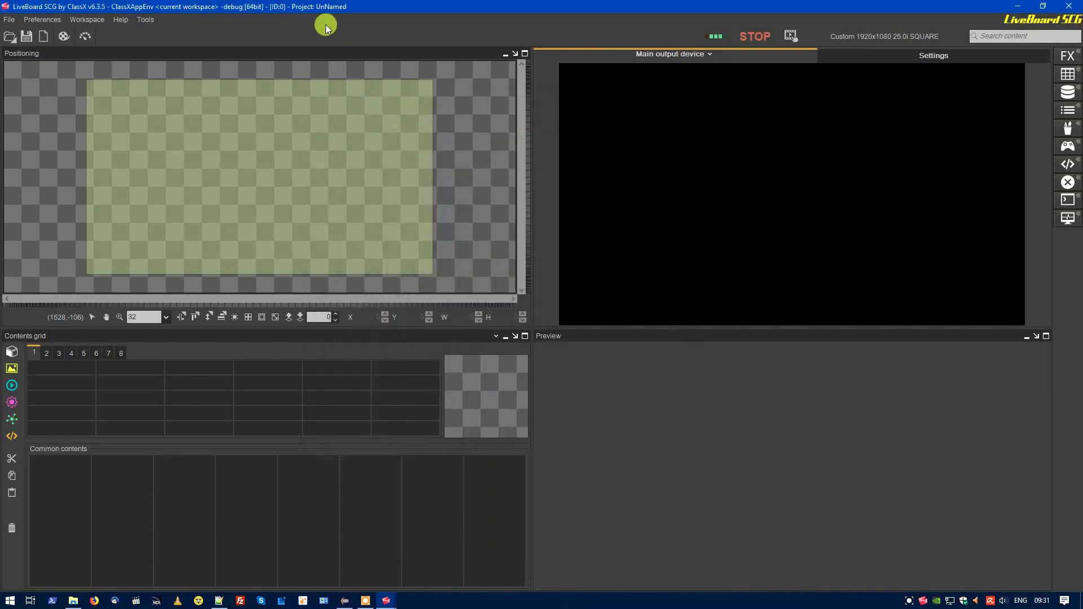
pyautogui.click(41, 21)
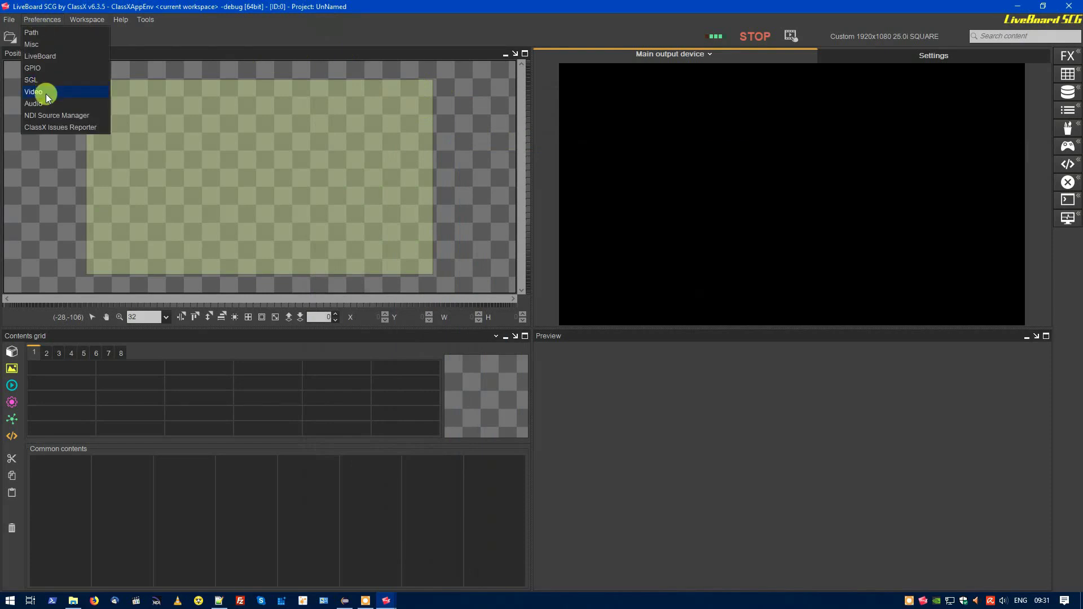
pyautogui.click(48, 96)
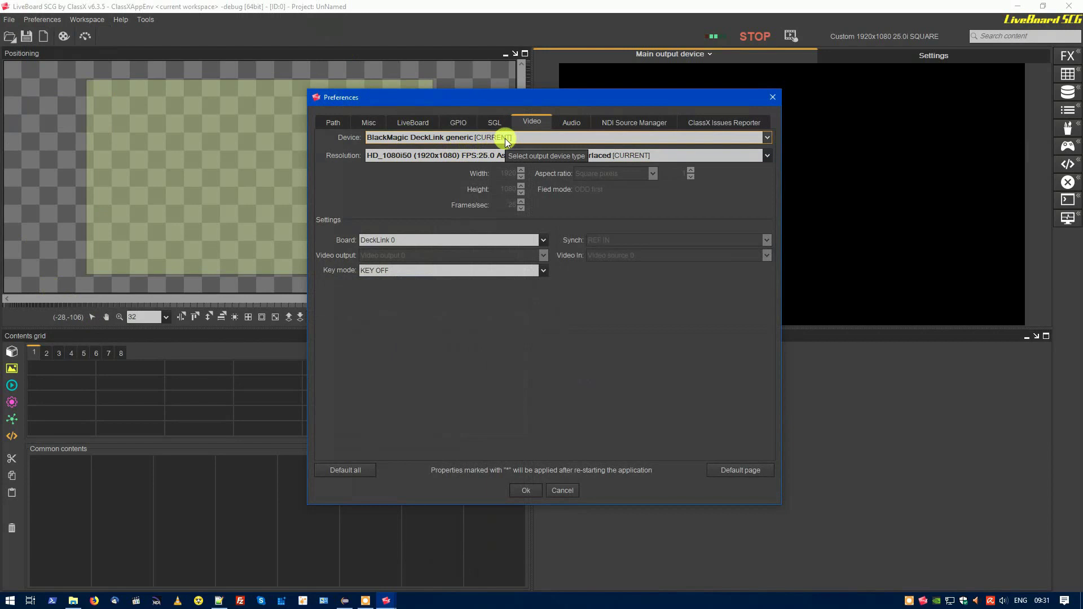
pyautogui.click(505, 137)
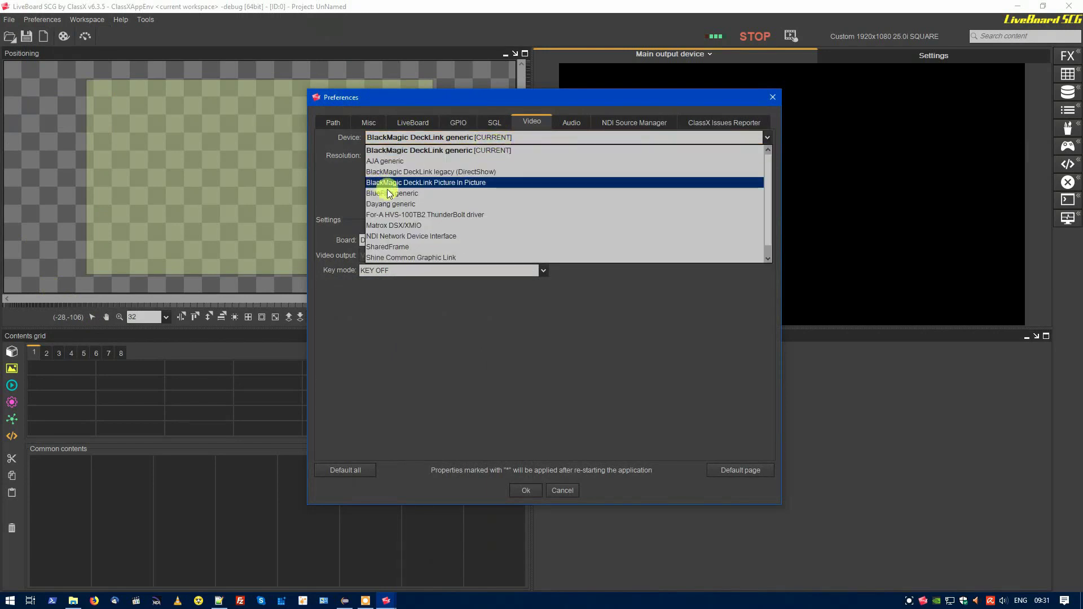
pyautogui.click(404, 237)
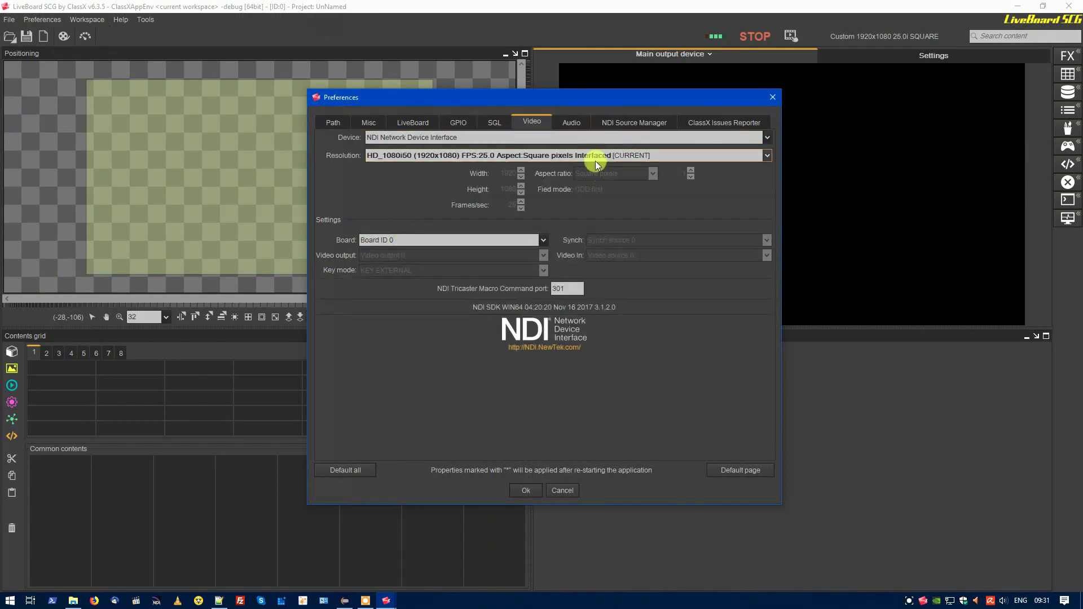
pyautogui.click(569, 125)
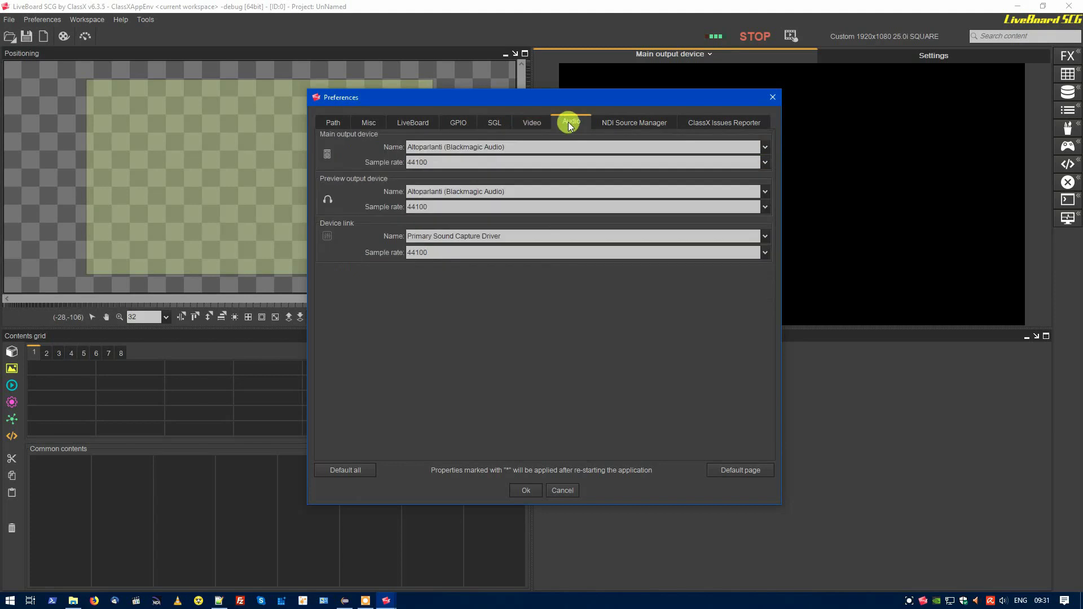
pyautogui.click(520, 491)
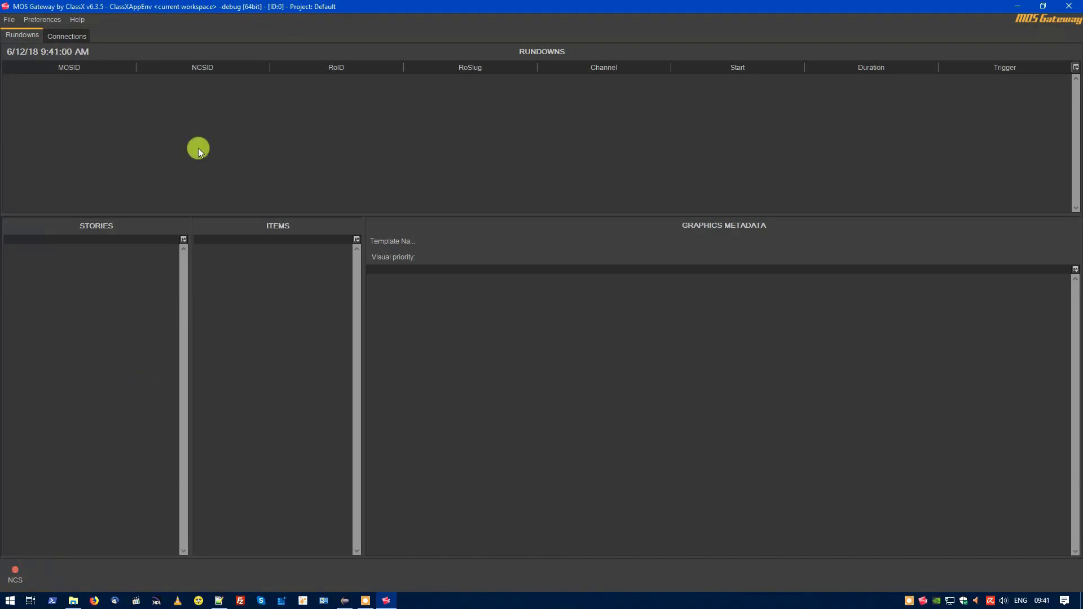
# Add a graphics channel under Connections, then remove the extra empty channel row.
pyautogui.click(73, 37)
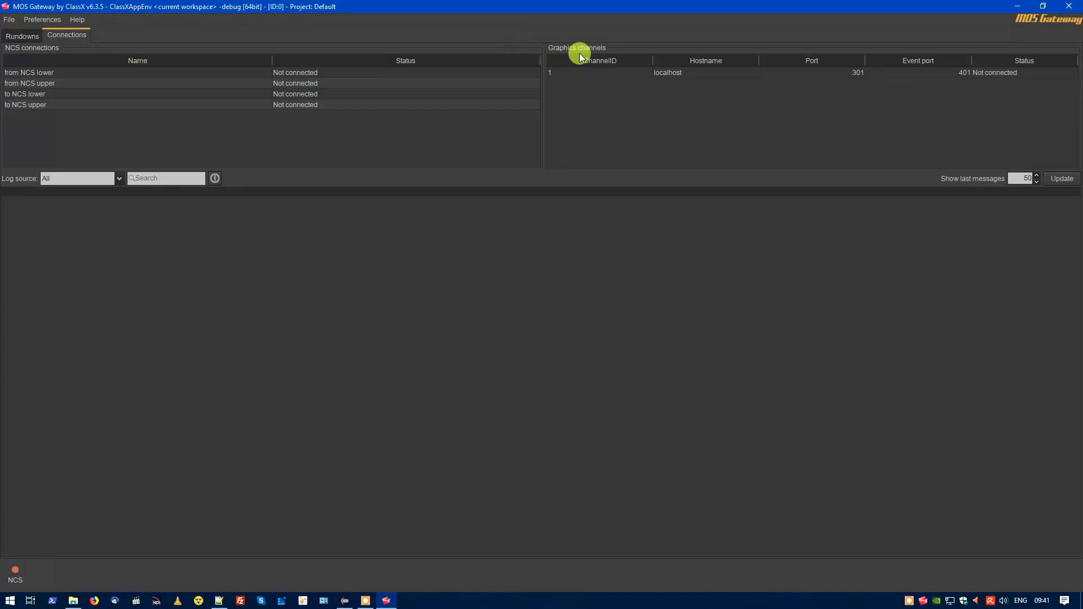
pyautogui.rightClick(693, 121)
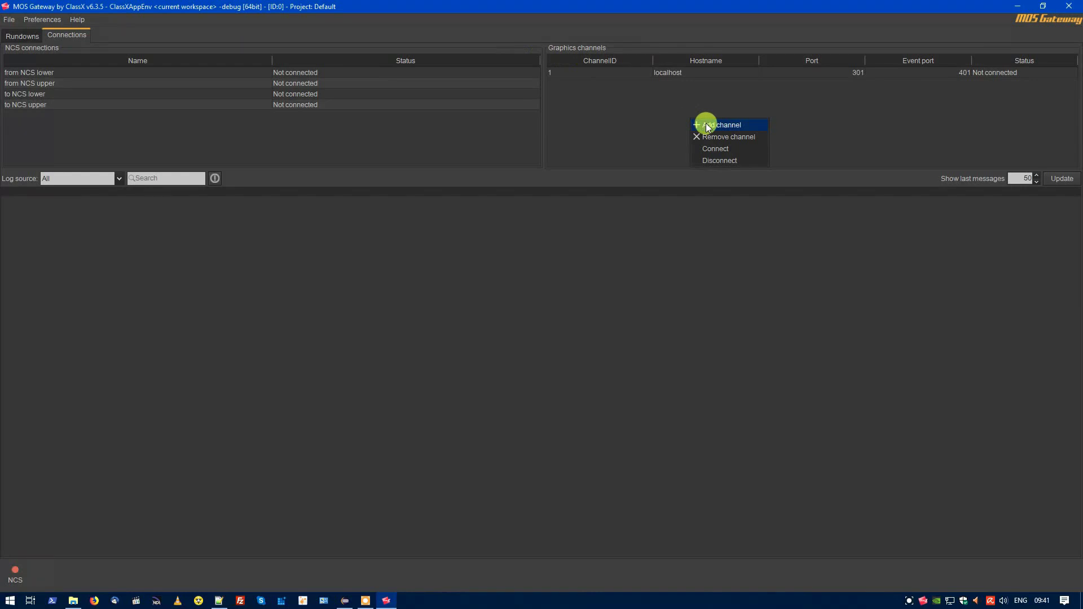
pyautogui.click(708, 126)
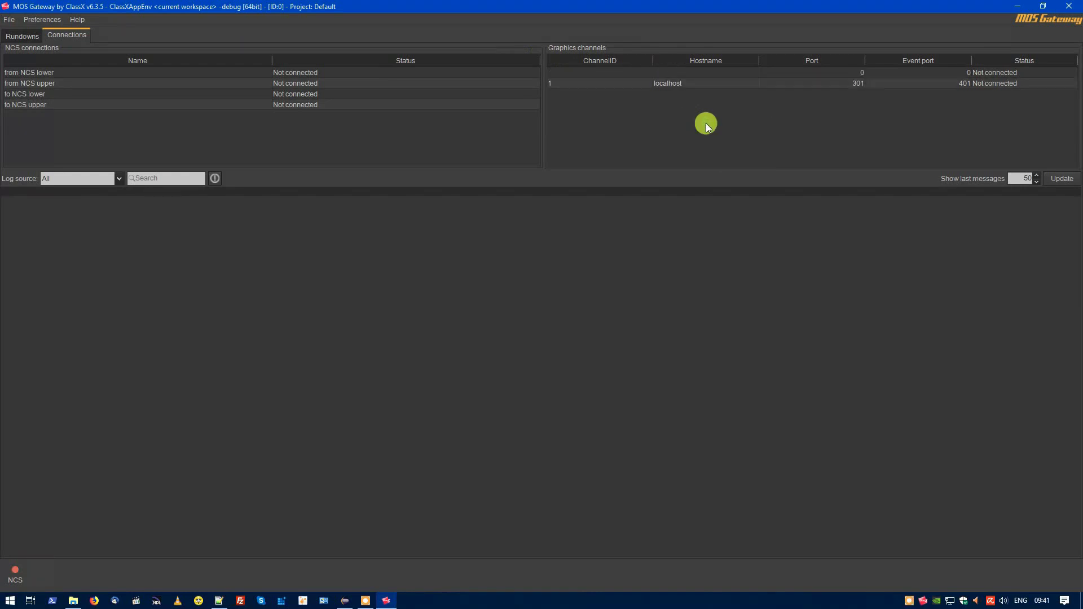
pyautogui.click(632, 73)
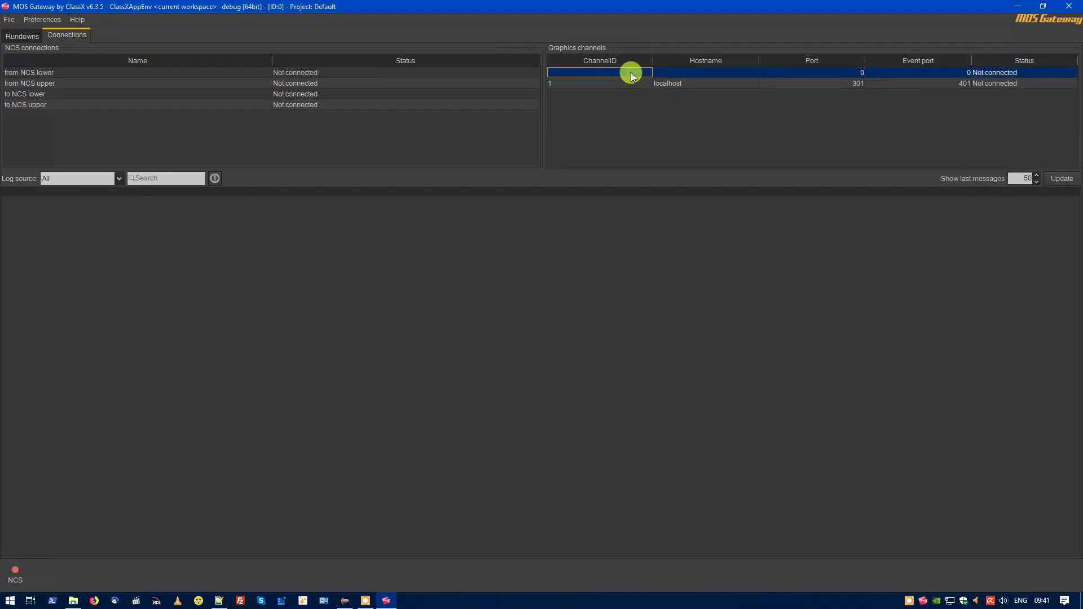
pyautogui.rightClick(633, 74)
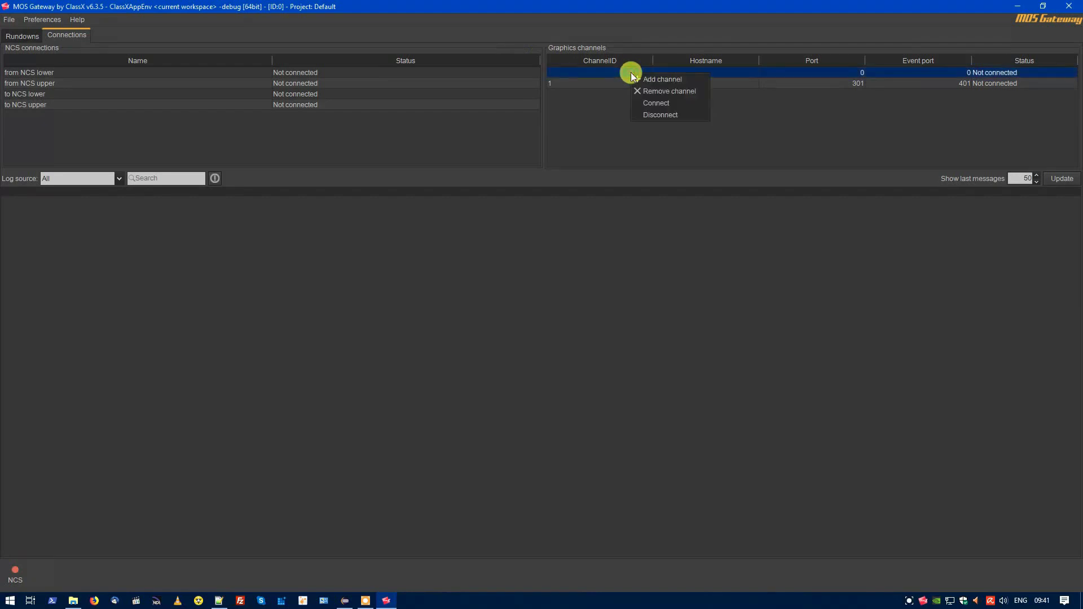
pyautogui.click(654, 90)
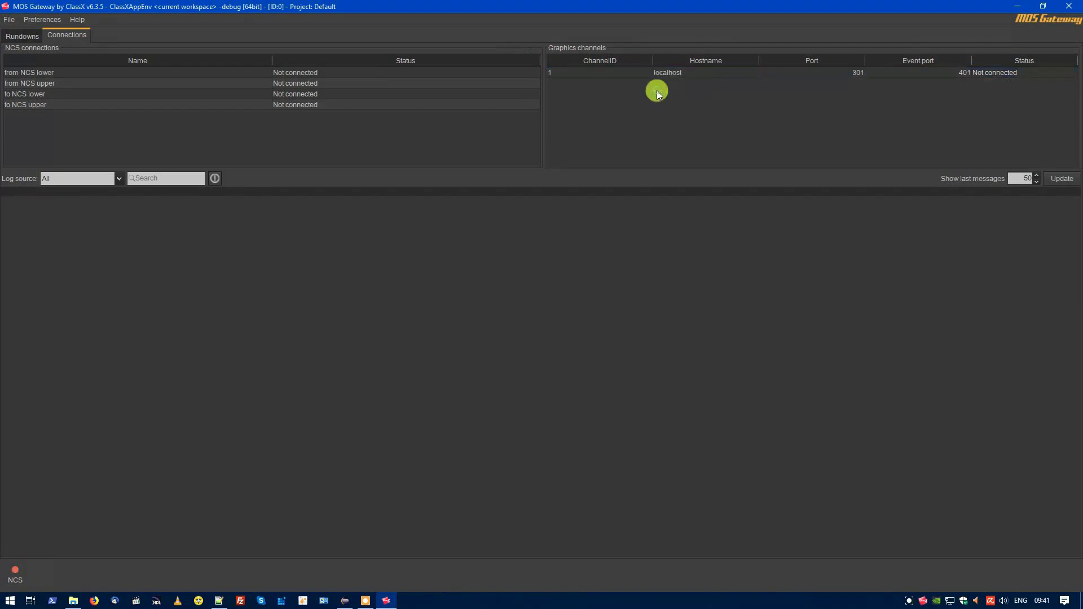
# Verify graphics channel 1 uses hostname localhost, port 301 and event port 401.
pyautogui.click(602, 77)
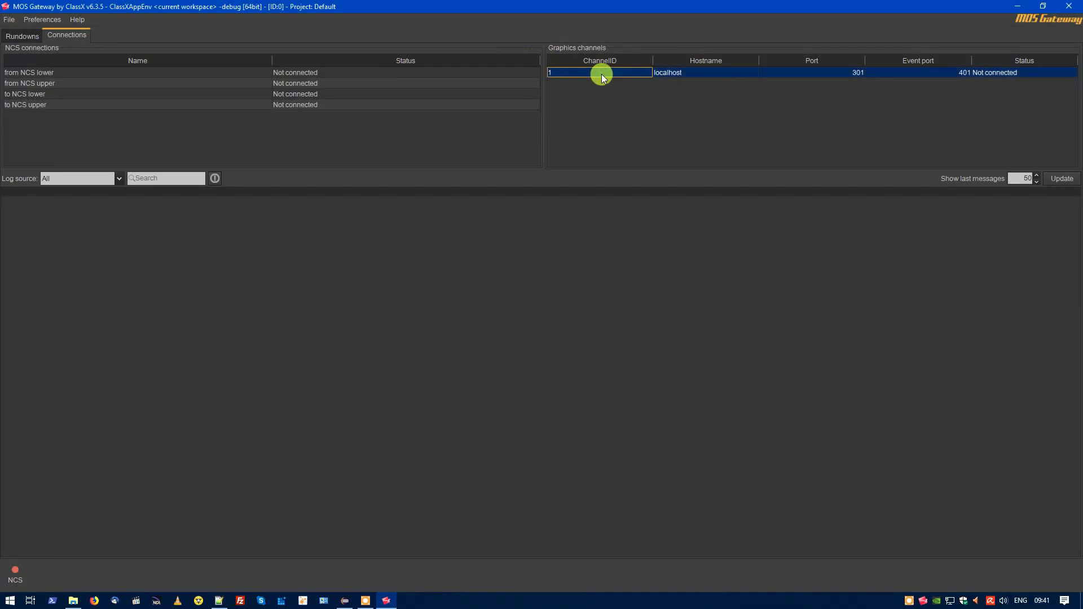
pyautogui.doubleClick(577, 75)
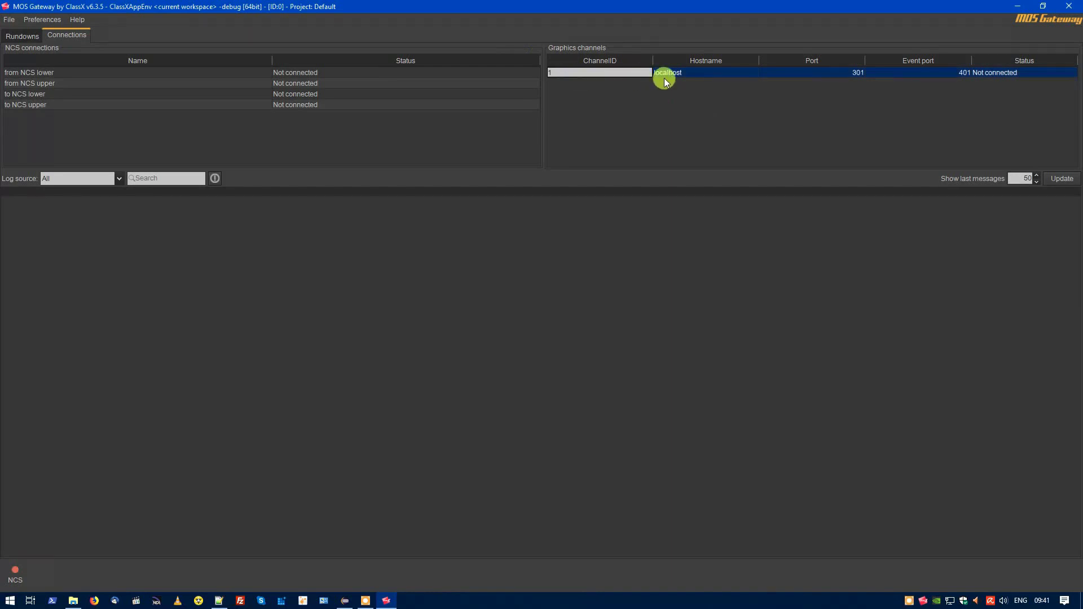
pyautogui.doubleClick(689, 73)
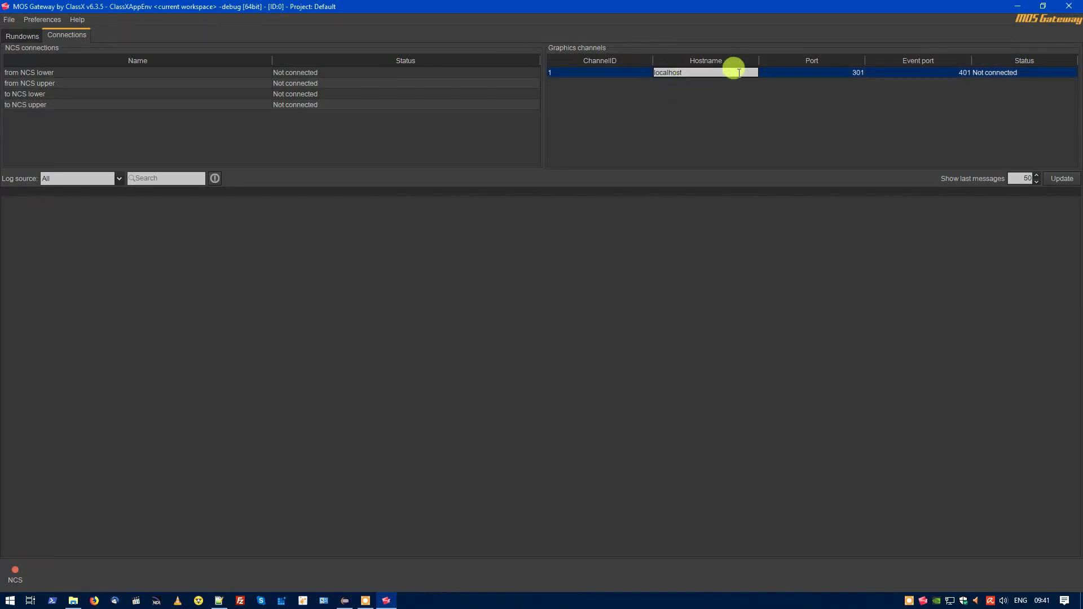
pyautogui.doubleClick(811, 75)
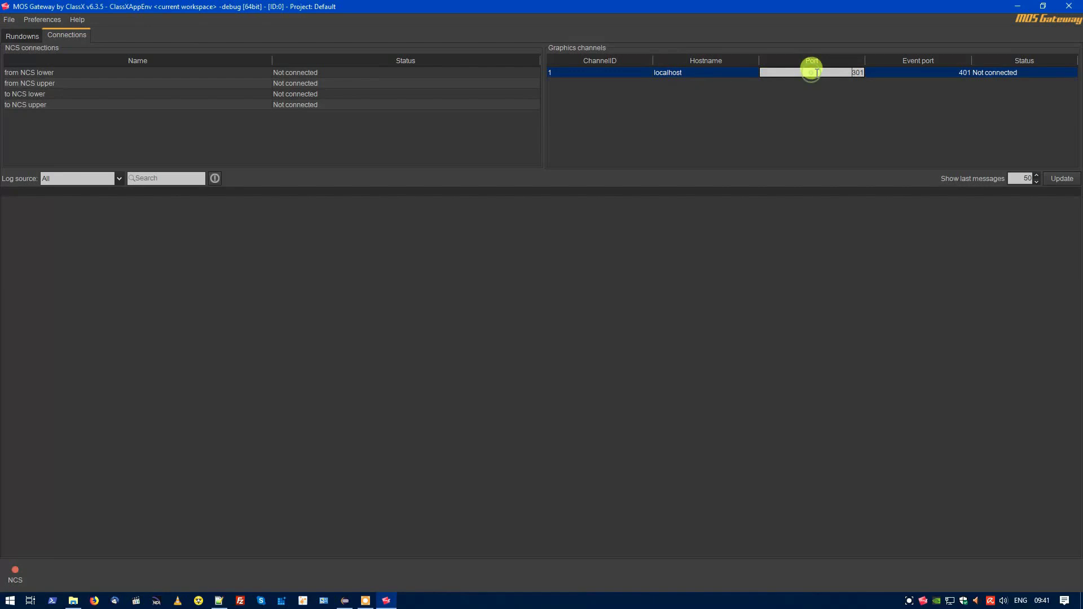
pyautogui.doubleClick(918, 71)
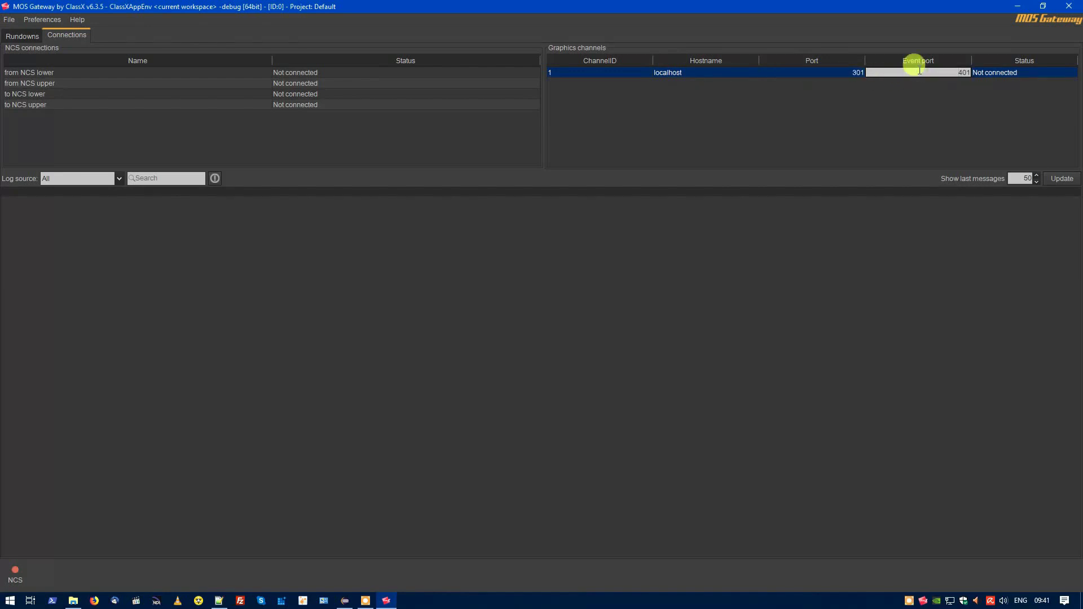
pyautogui.click(752, 130)
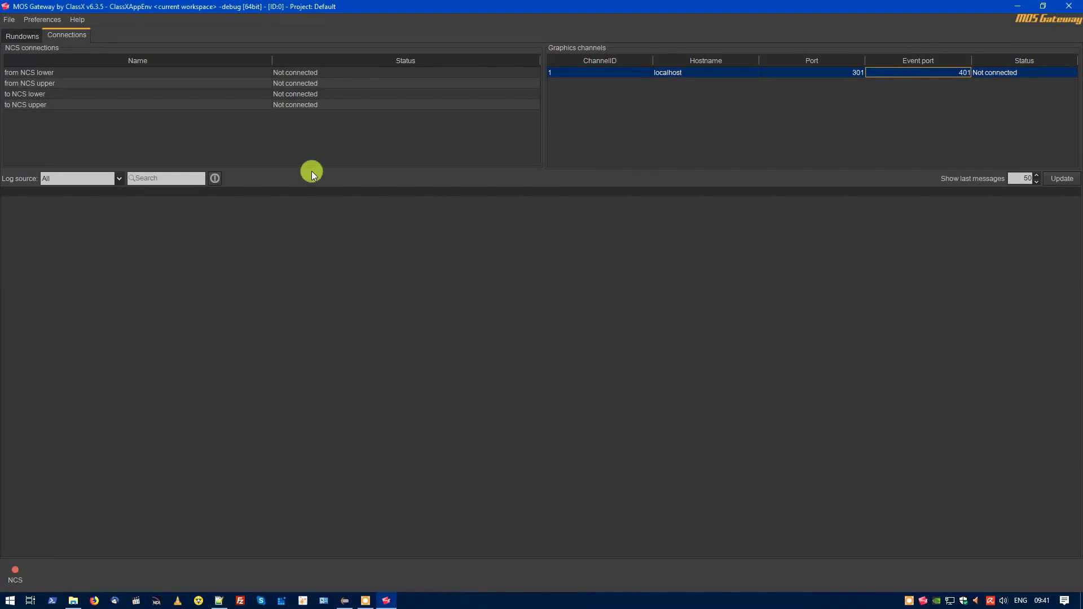
# In the Gateway preferences, check MOS hostname 192.168.126.128 and ports 10541 and 10540.
pyautogui.click(40, 20)
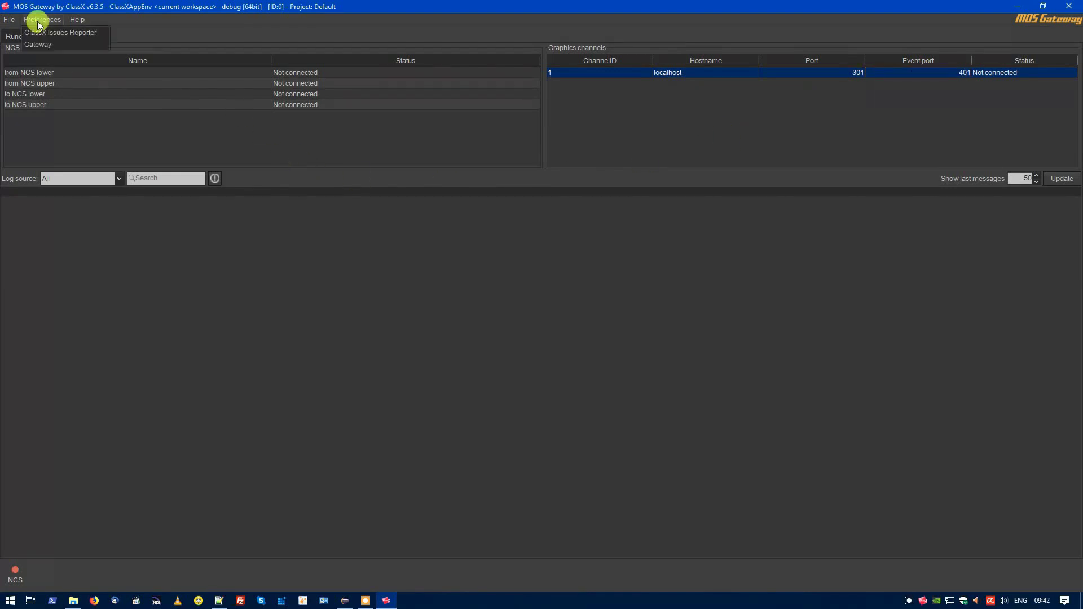
pyautogui.click(58, 44)
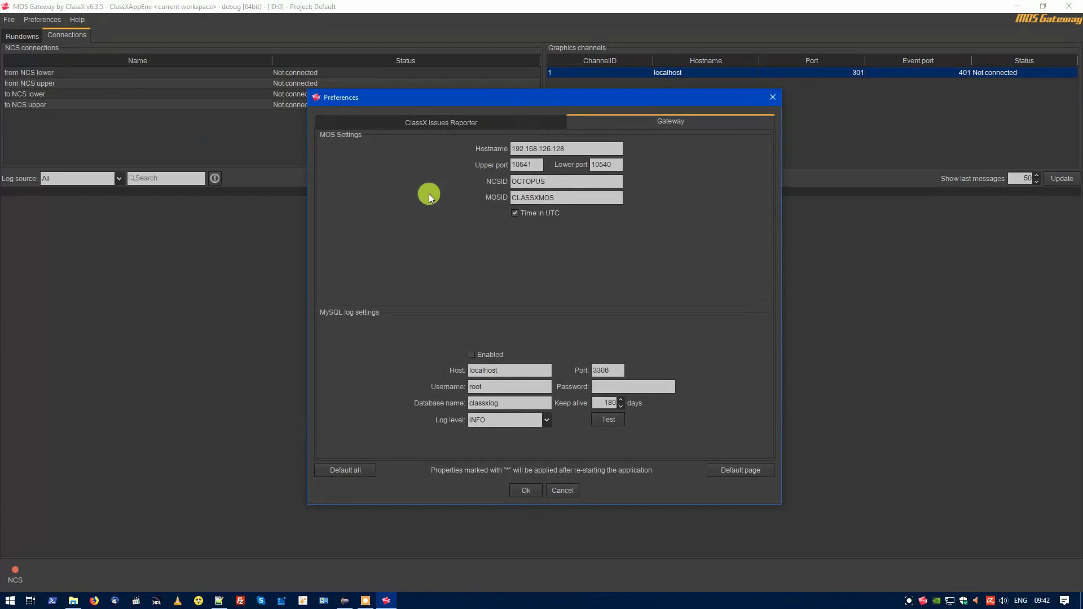
pyautogui.doubleClick(572, 148)
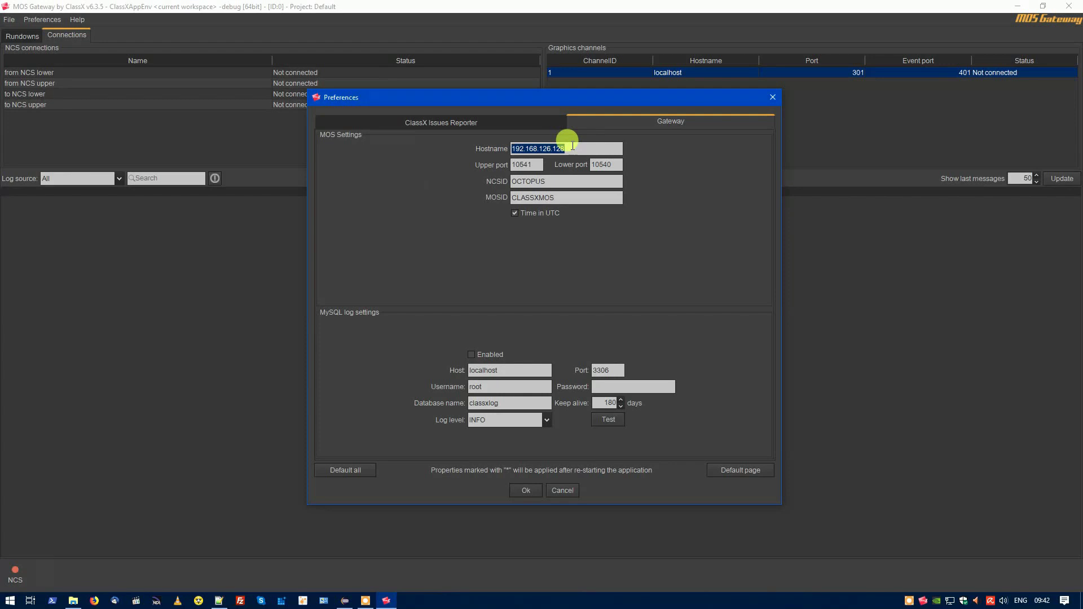
pyautogui.doubleClick(522, 164)
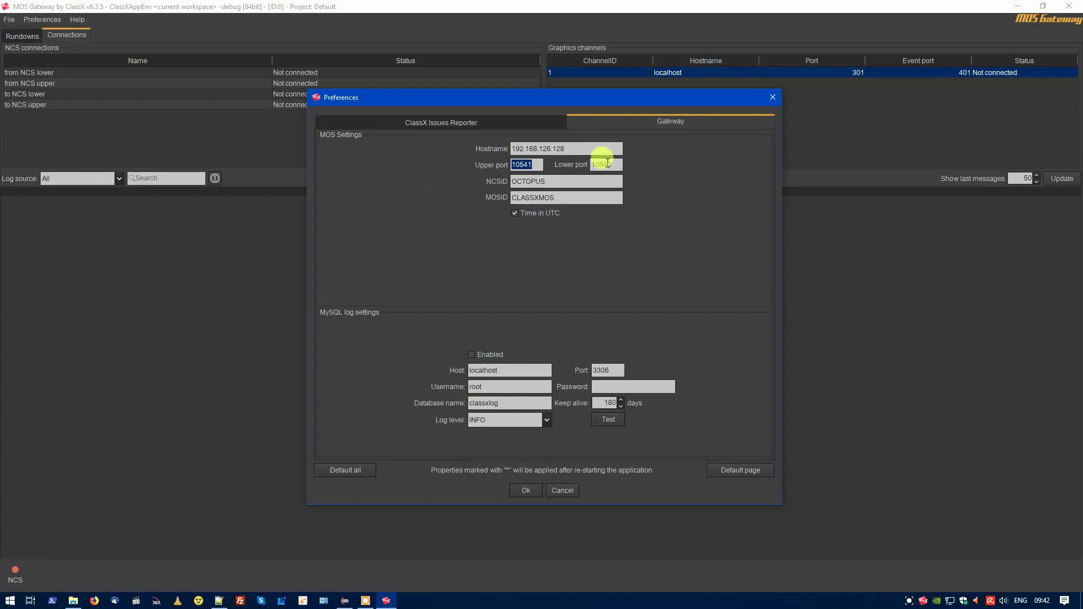
pyautogui.doubleClick(604, 163)
# Check NCSID OCTOPUS, MOSID CLASSXMOS, and MySQL host localhost, user root, database classxlog.
pyautogui.click(571, 182)
pyautogui.doubleClick(570, 182)
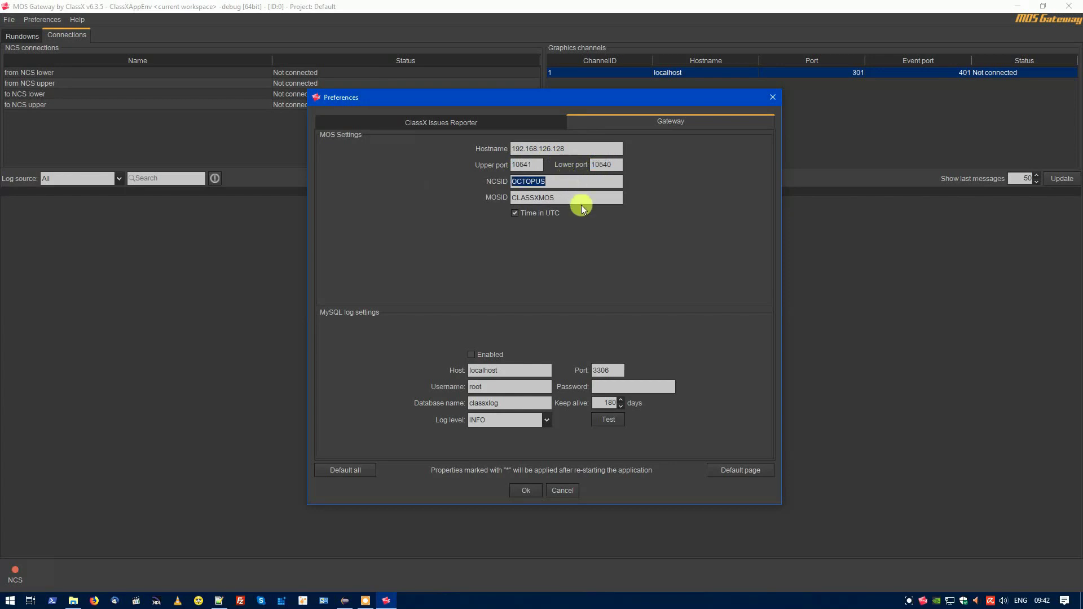
pyautogui.click(578, 196)
pyautogui.doubleClick(579, 195)
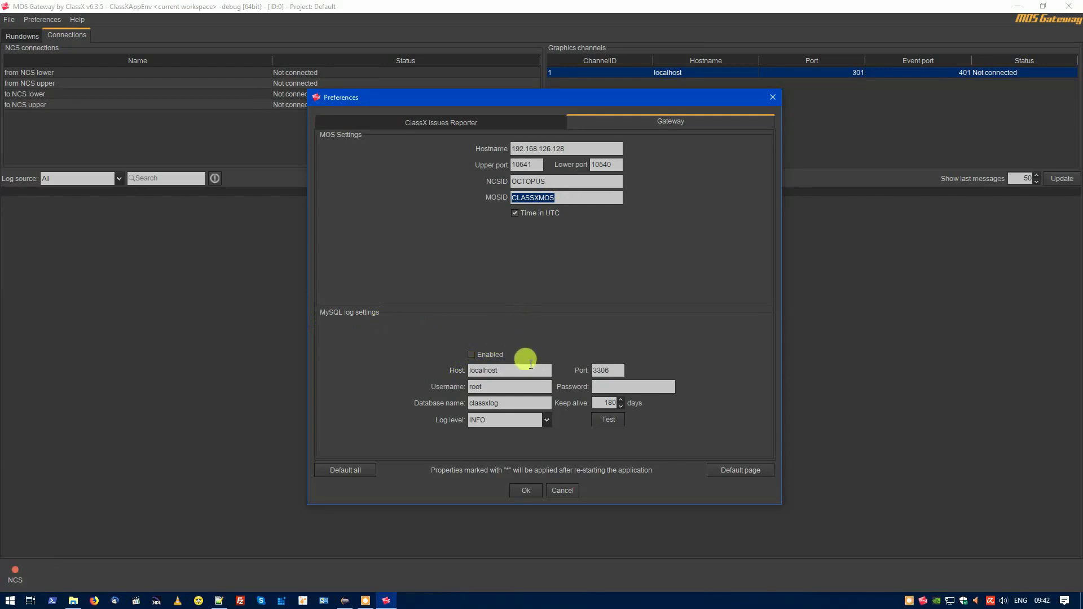
pyautogui.click(519, 370)
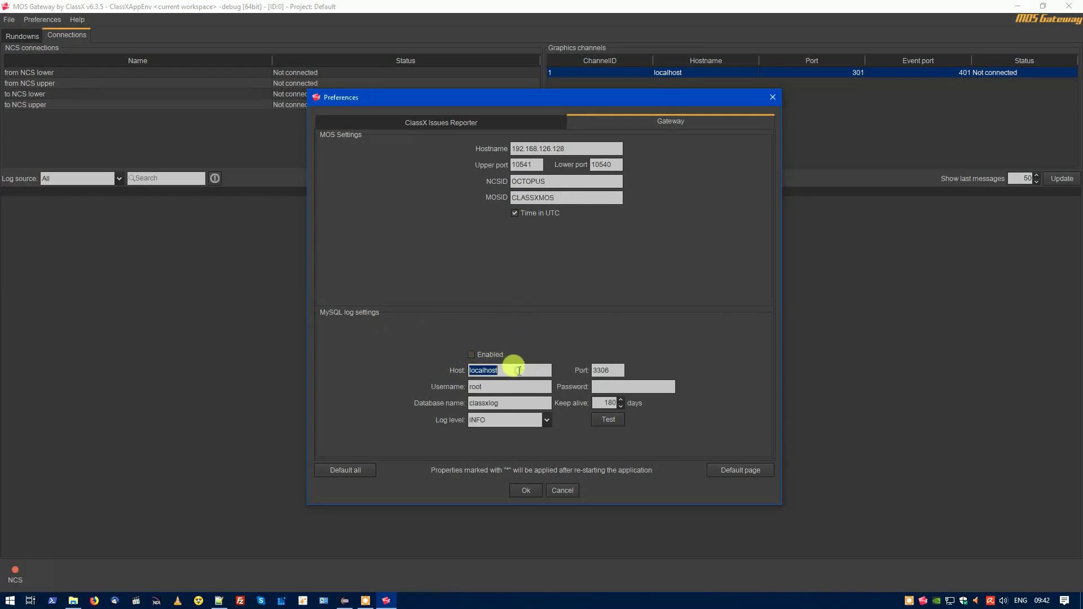
pyautogui.click(511, 386)
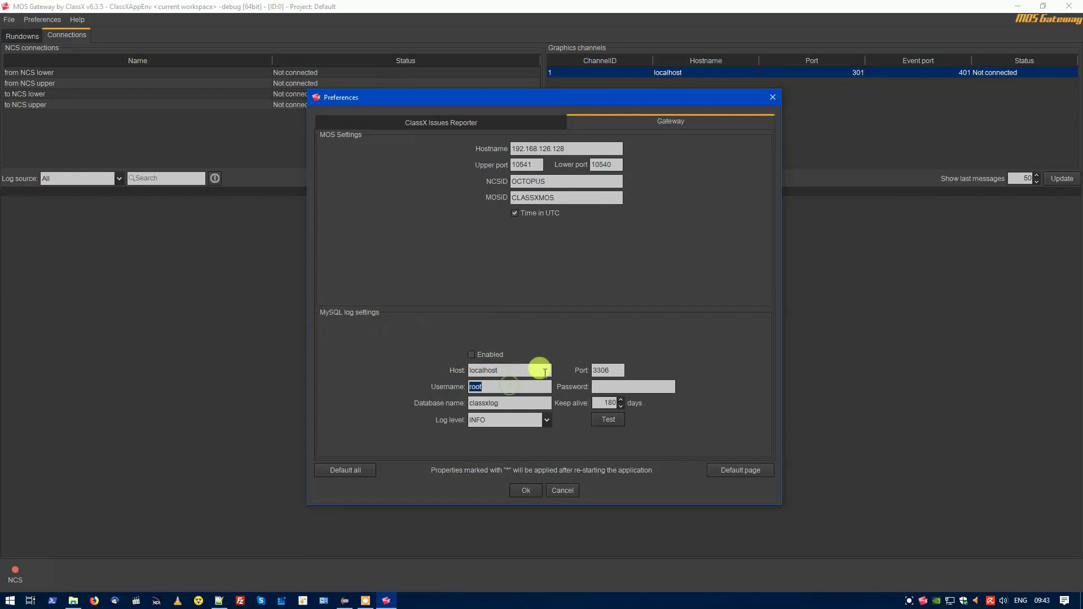
pyautogui.click(496, 402)
# Close the gateway preferences with Ok and open the MOS Server's Preferences menu.
pyautogui.click(522, 491)
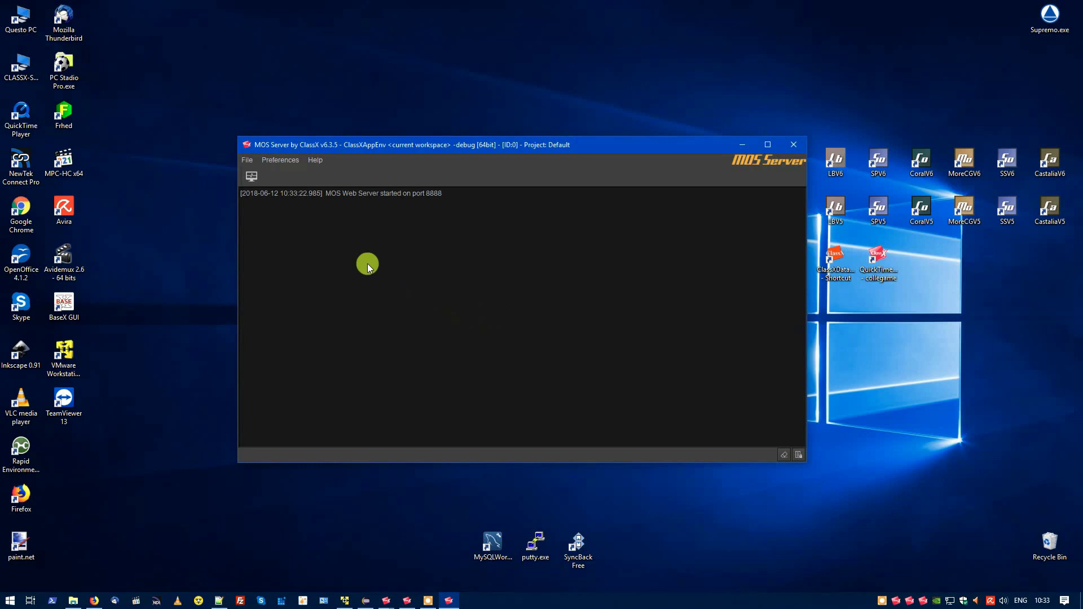
pyautogui.click(285, 162)
# In Misc preferences, check the CastaliaCG, MoreCG and CoralCG project paths.
pyautogui.click(285, 183)
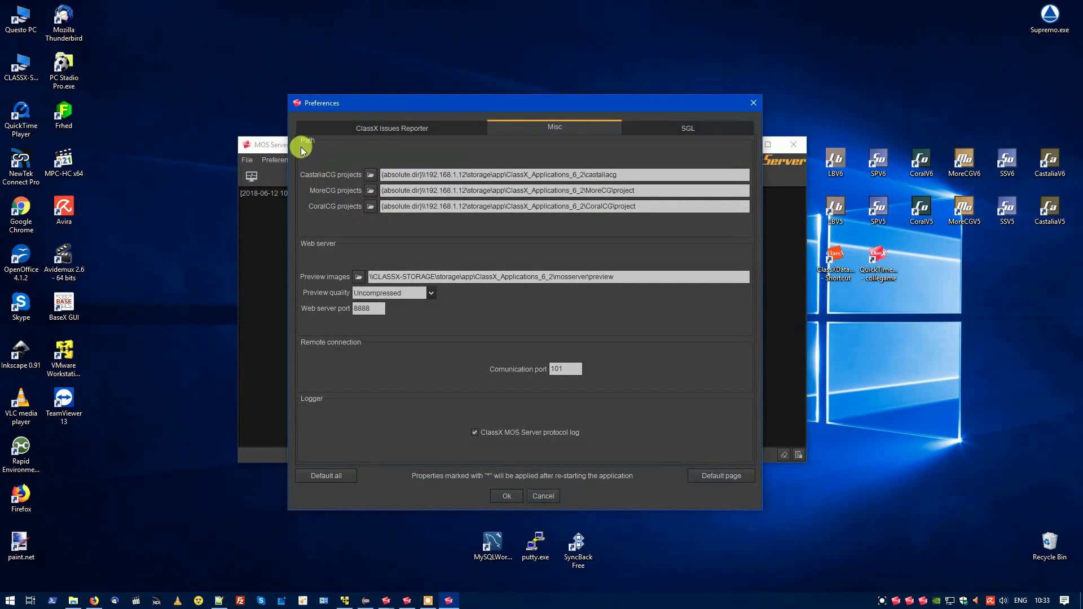
pyautogui.tripleClick(635, 175)
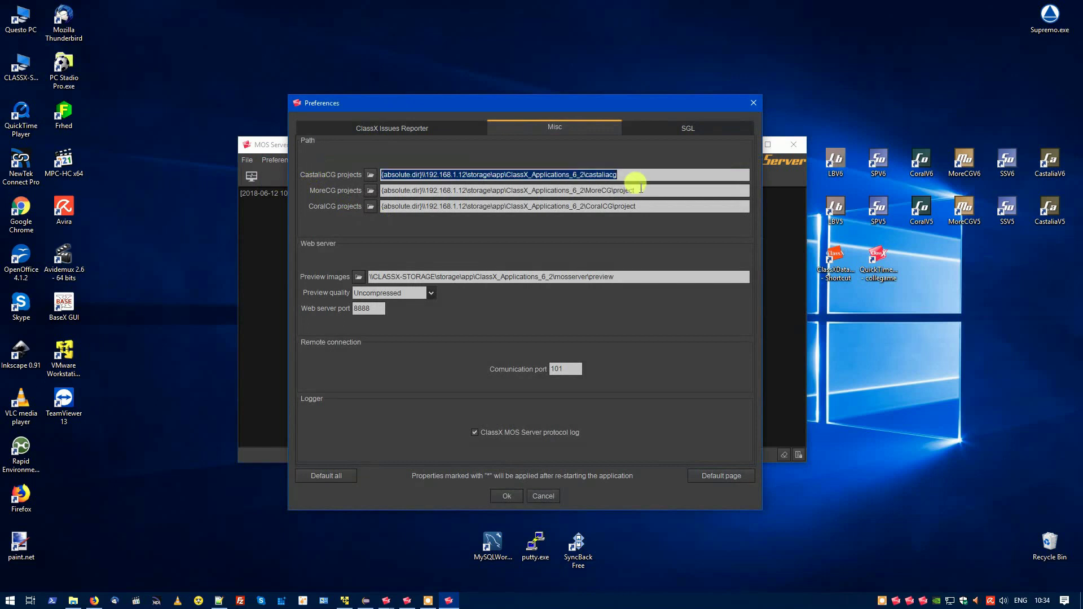
pyautogui.tripleClick(642, 190)
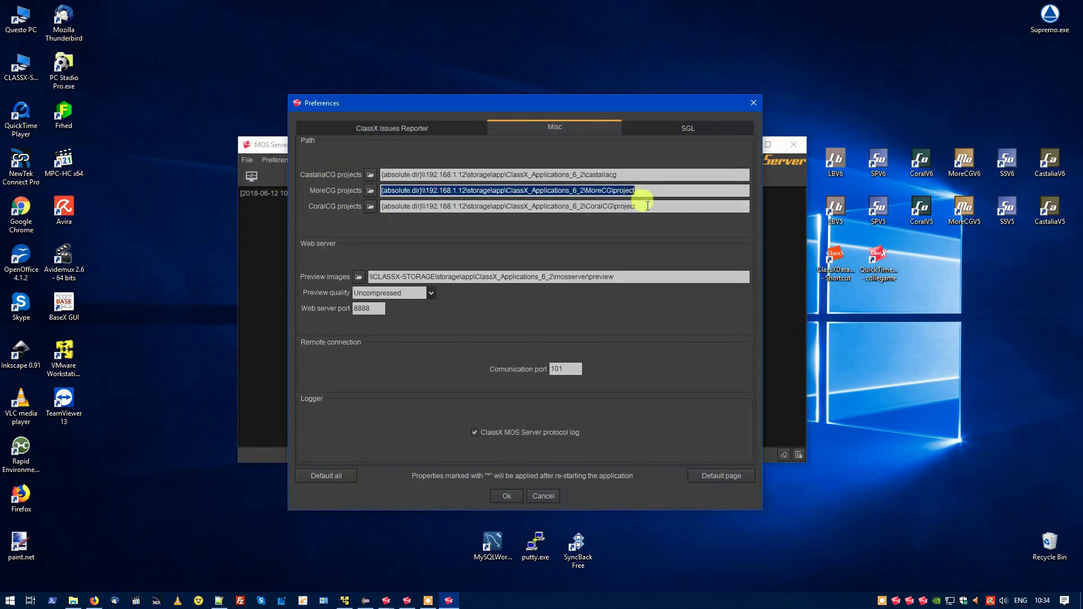
pyautogui.tripleClick(643, 206)
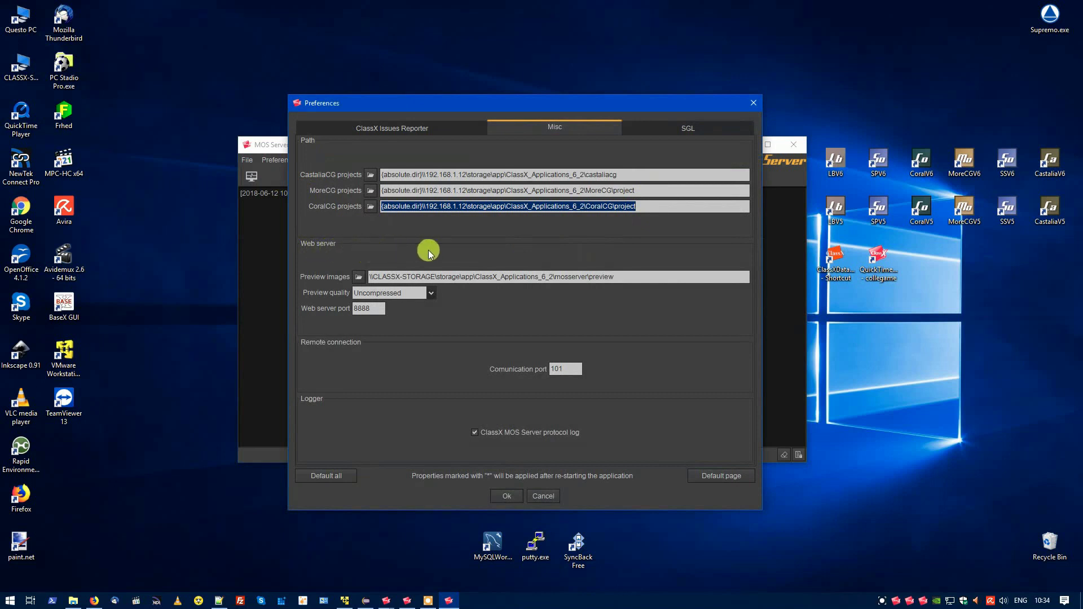
# Check the preview images path, keep preview quality Uncompressed, and confirm web server port 8888.
pyautogui.click(625, 279)
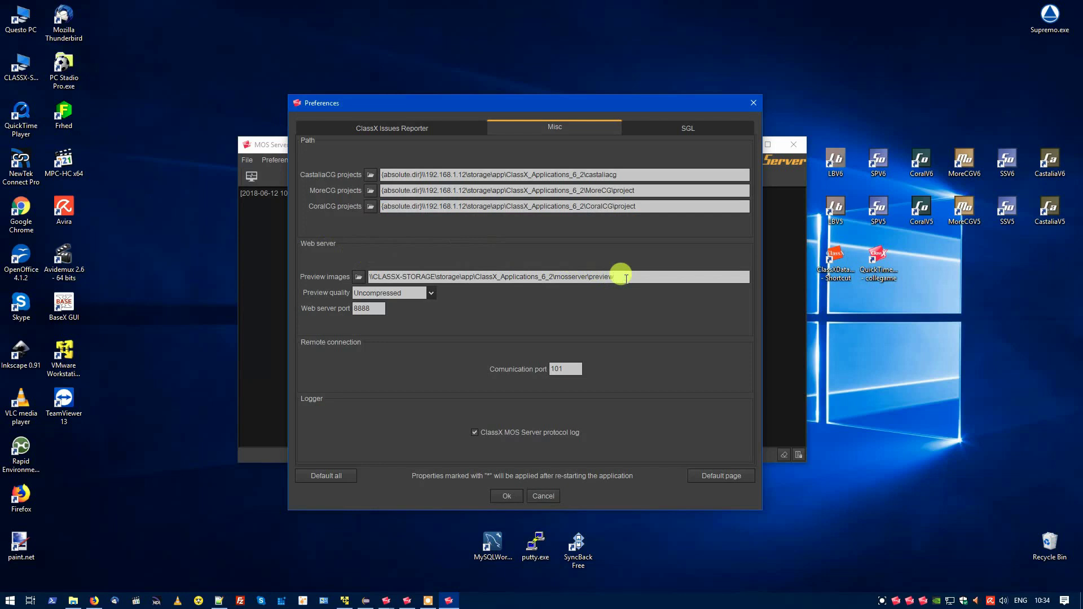
pyautogui.hotkey('ctrl', 'a')
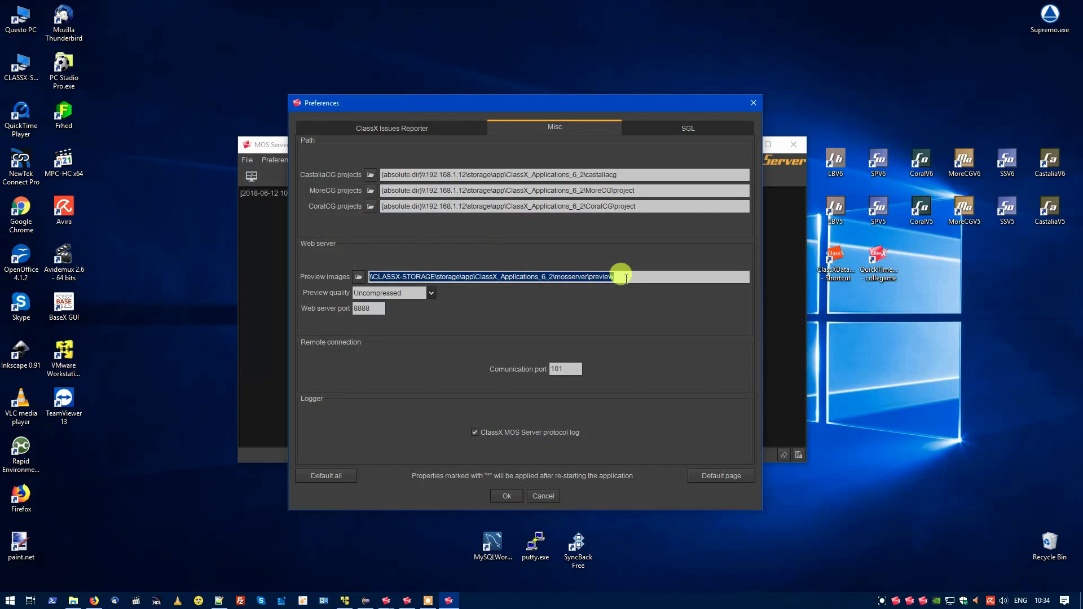
pyautogui.click(422, 295)
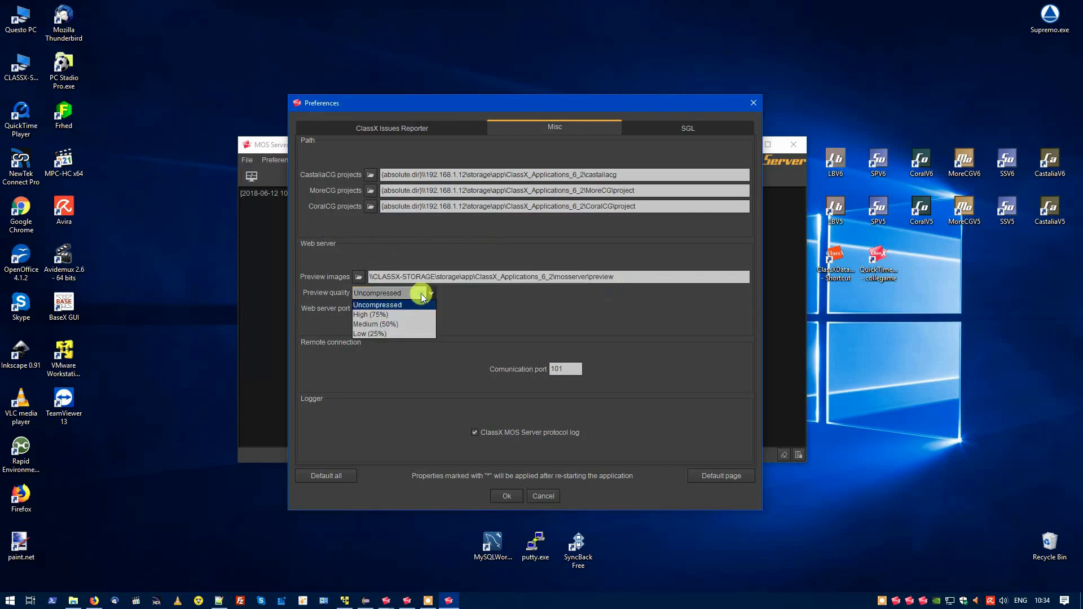
pyautogui.click(389, 306)
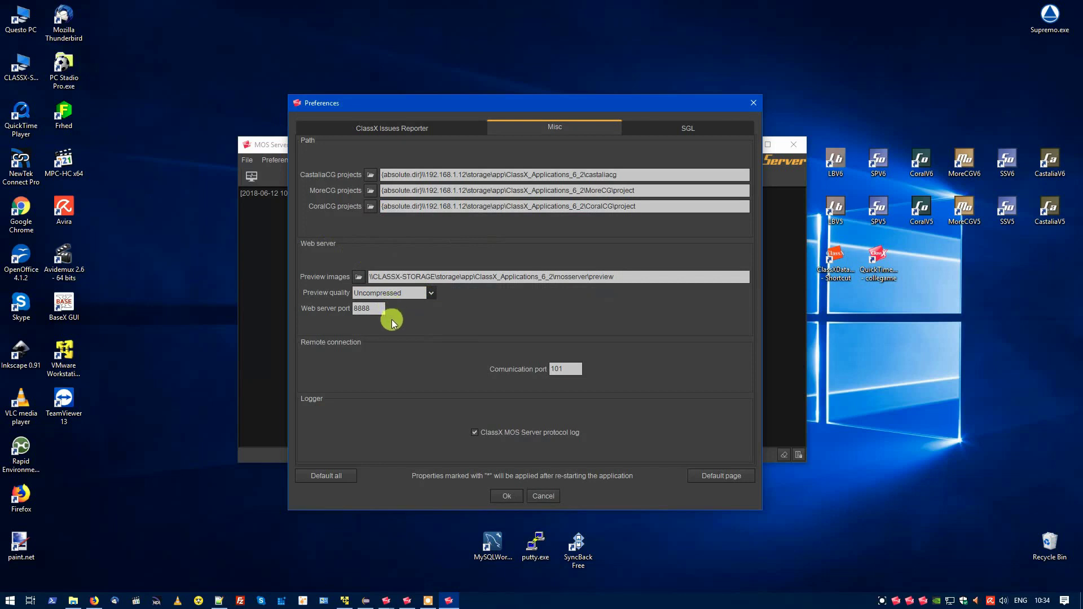
pyautogui.doubleClick(364, 308)
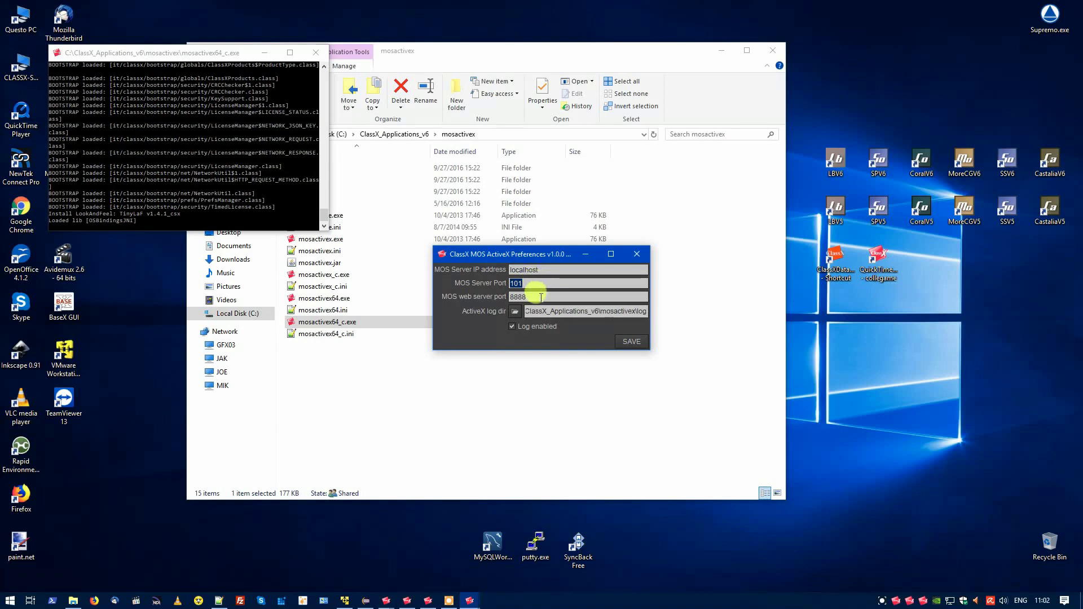
# Confirm web server port 8888 and the ActiveX log directory, then save the ActiveX preferences.
pyautogui.click(541, 298)
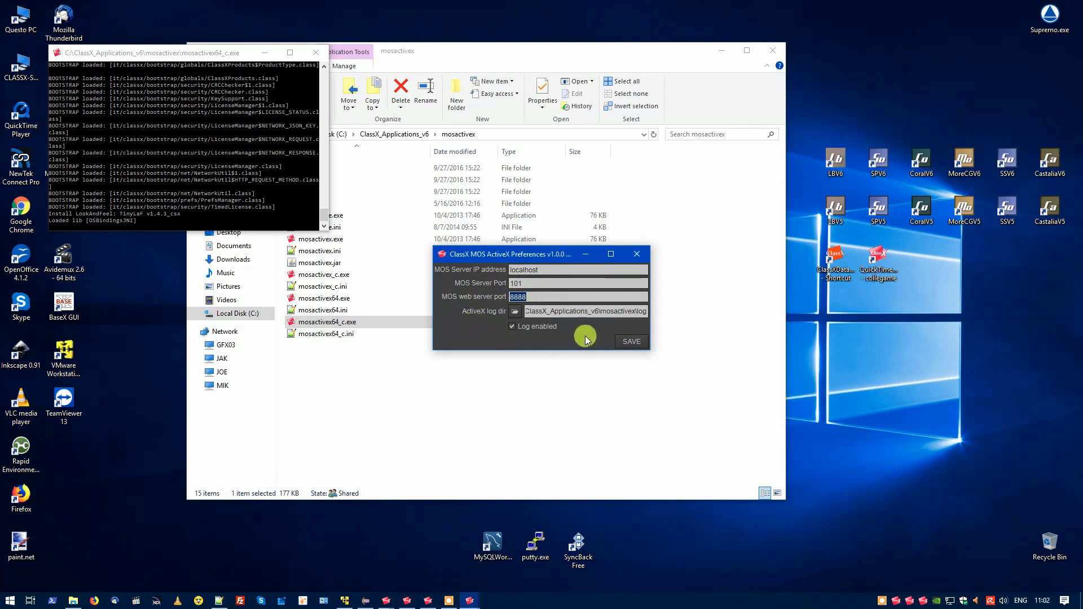
pyautogui.click(534, 311)
pyautogui.moveTo(533, 311); pyautogui.dragTo(665, 313)
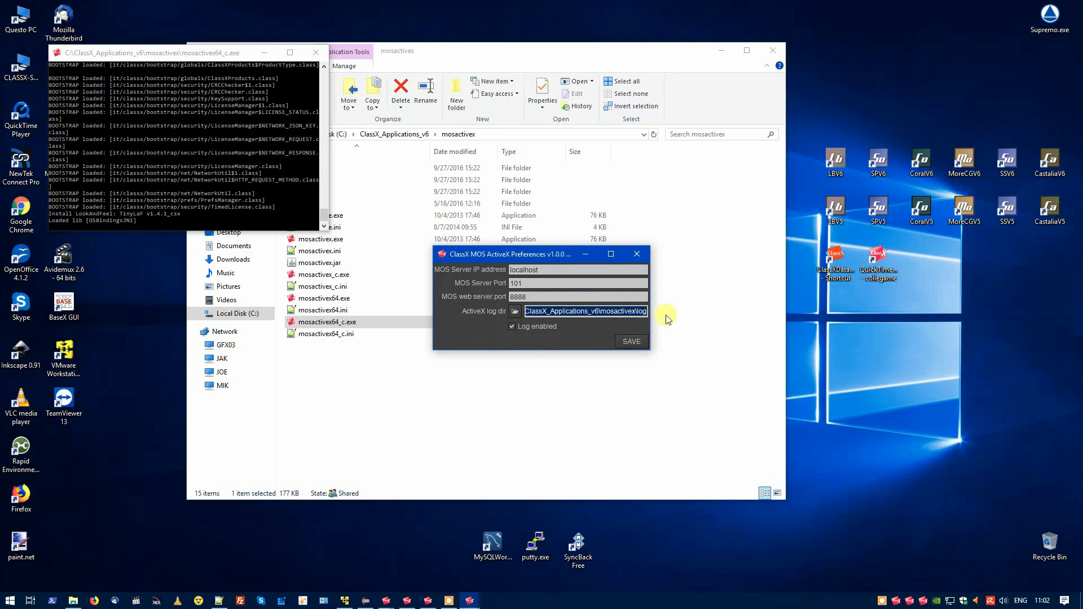
pyautogui.click(631, 344)
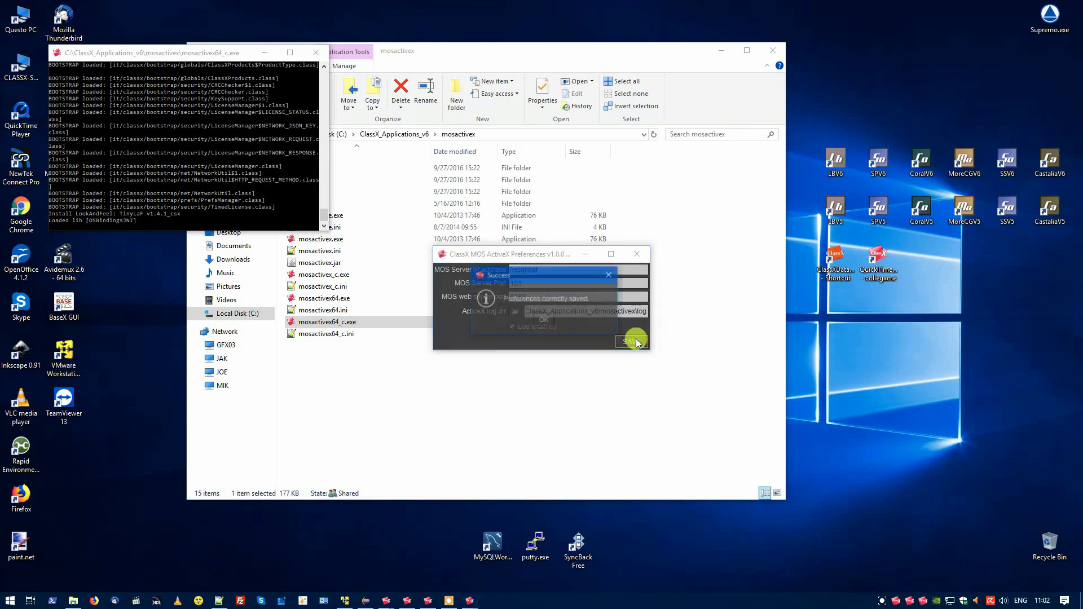
# Dismiss the save confirmation and check StealthCG's SCG remote and Sender protocol handler services.
pyautogui.click(545, 322)
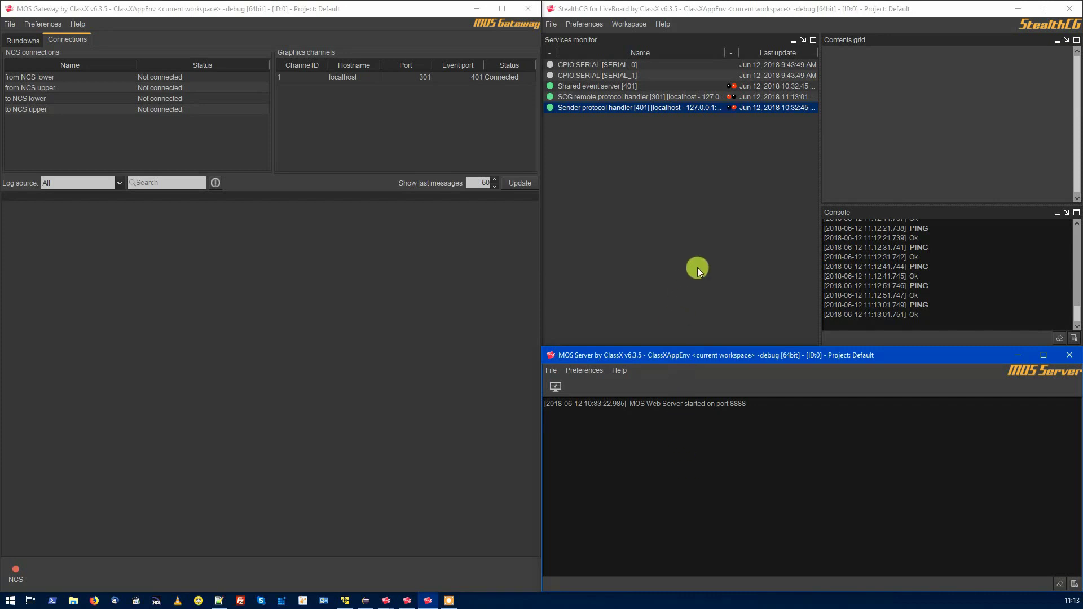
pyautogui.click(702, 270)
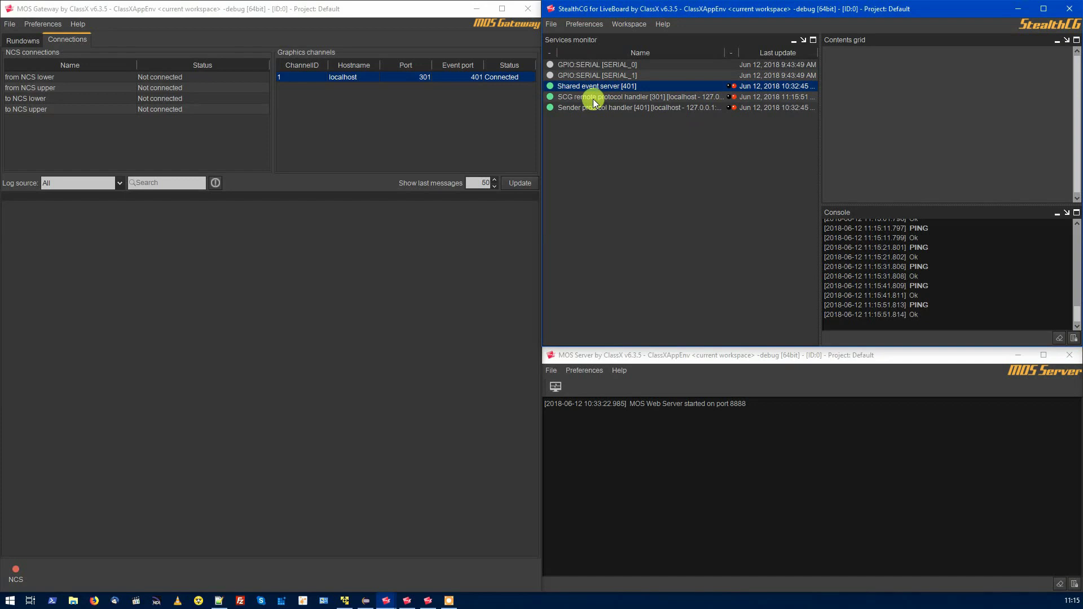
pyautogui.click(593, 97)
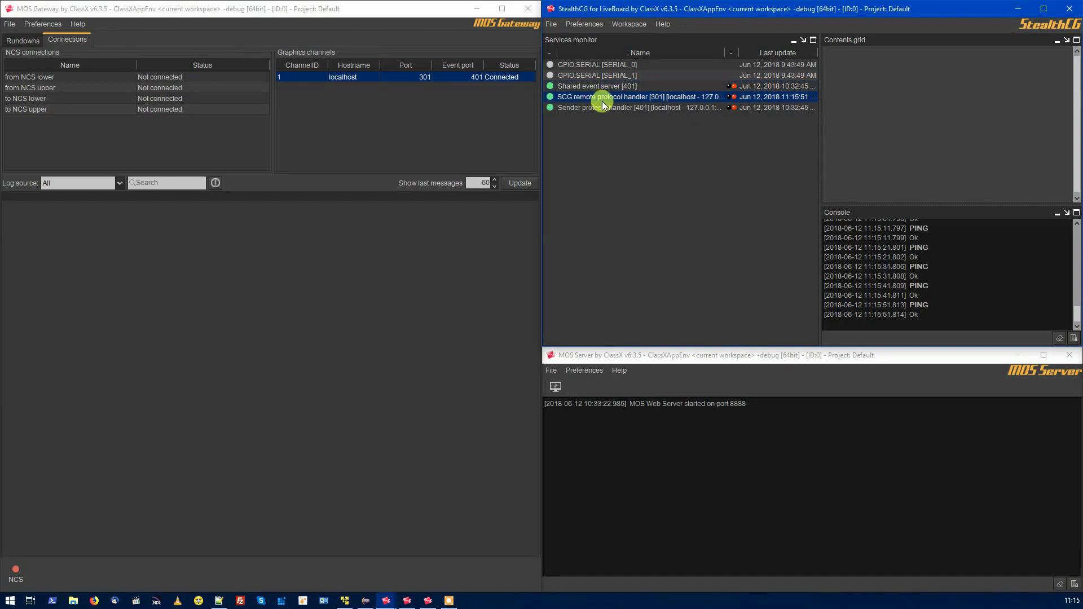
pyautogui.click(607, 108)
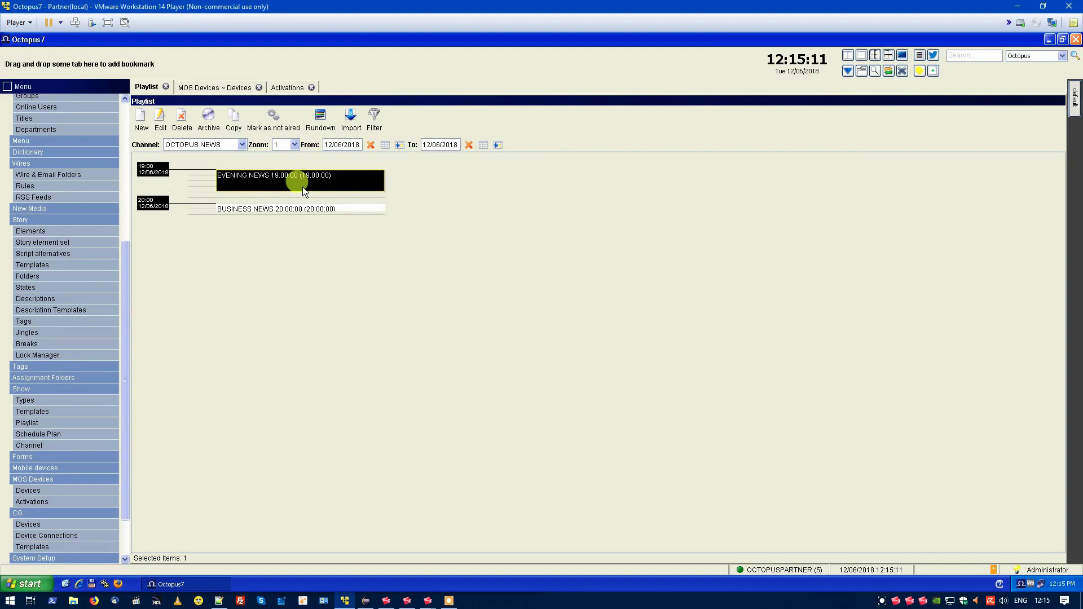
# Open the EVENING NEWS rundown from the Playlist and select the Evernote Hacked story.
pyautogui.rightClick(272, 184)
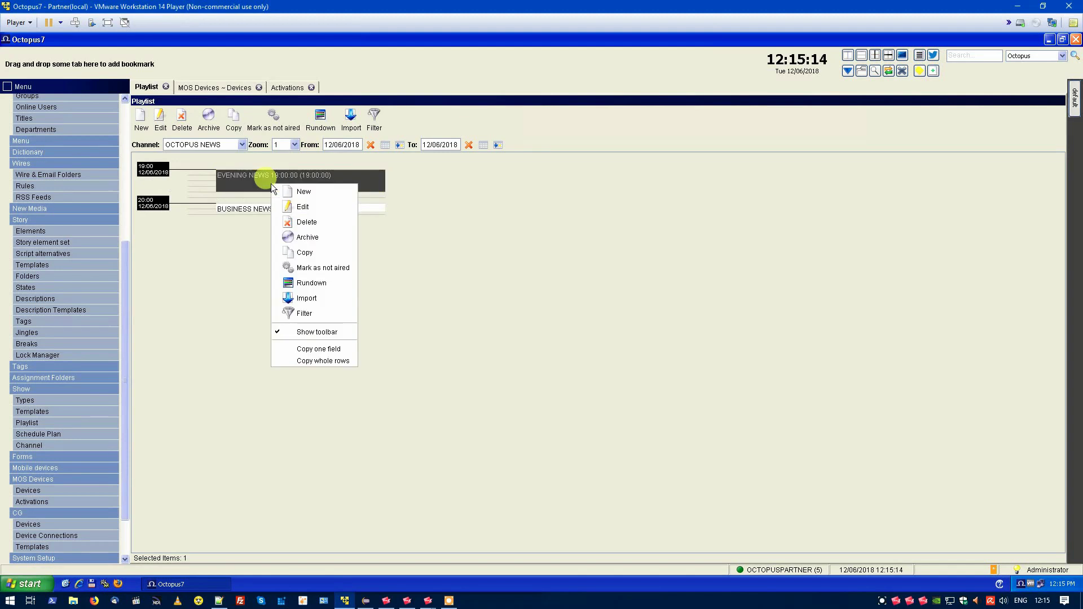
pyautogui.click(311, 284)
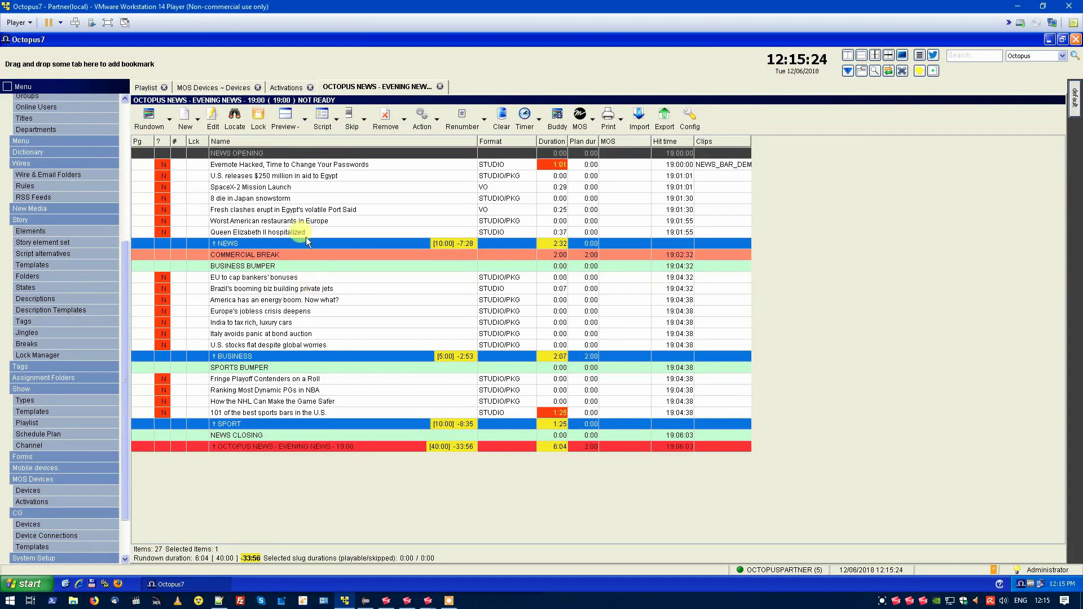
pyautogui.click(285, 164)
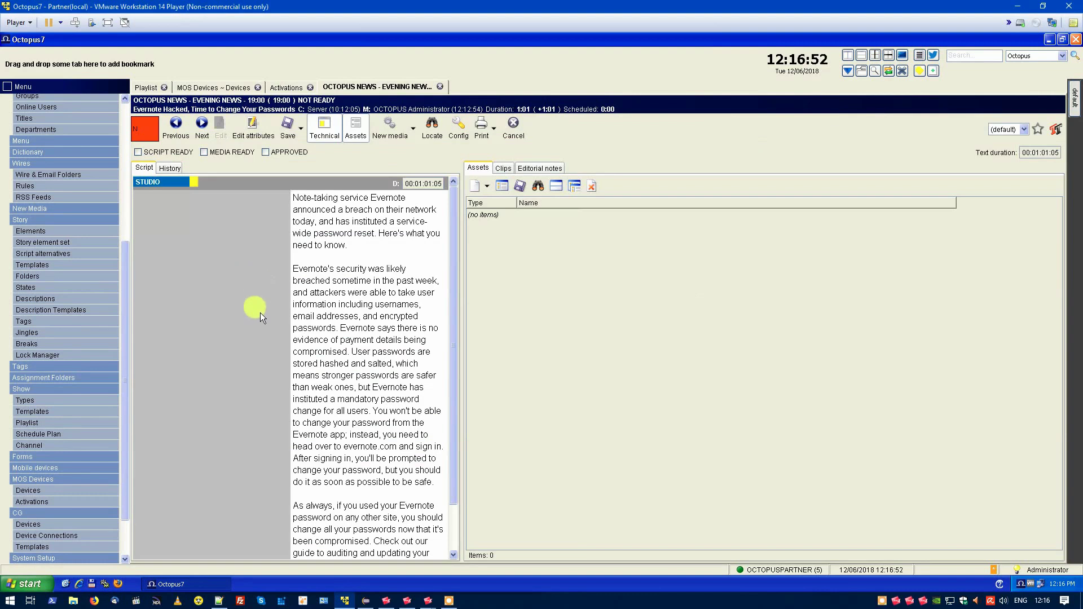
# Insert a new MOS object created with ClassX into the script and connect to the graphics server.
pyautogui.rightClick(293, 271)
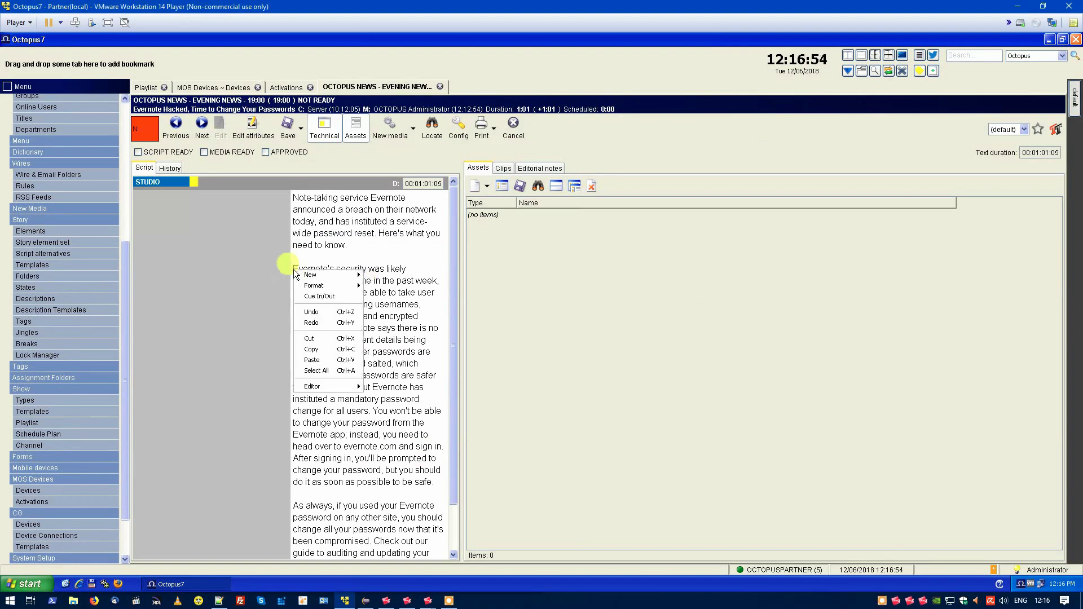
pyautogui.moveTo(313, 275)
pyautogui.moveTo(395, 295)
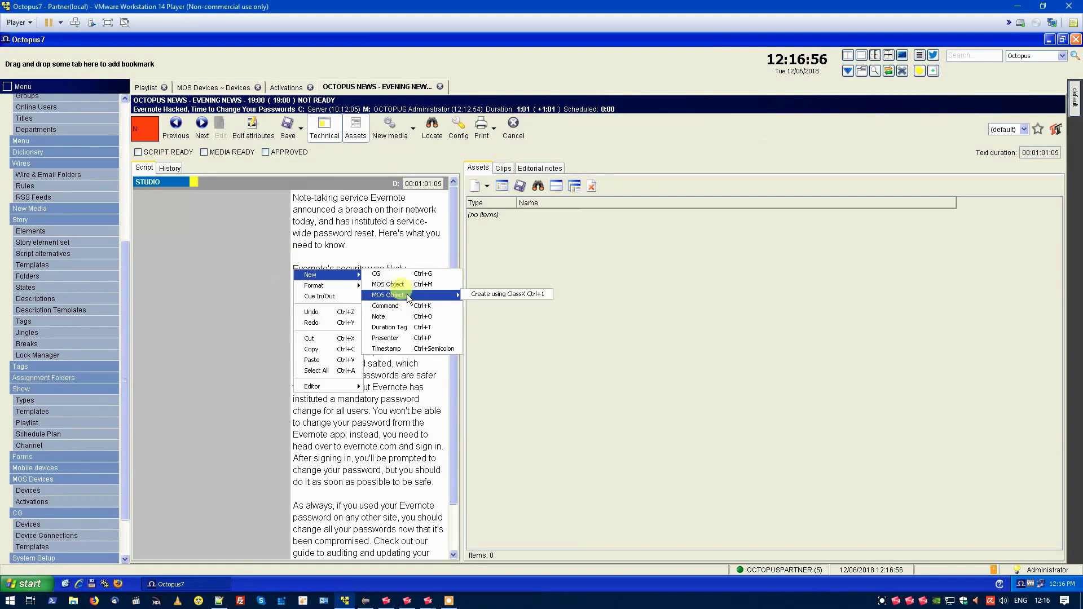
pyautogui.click(496, 295)
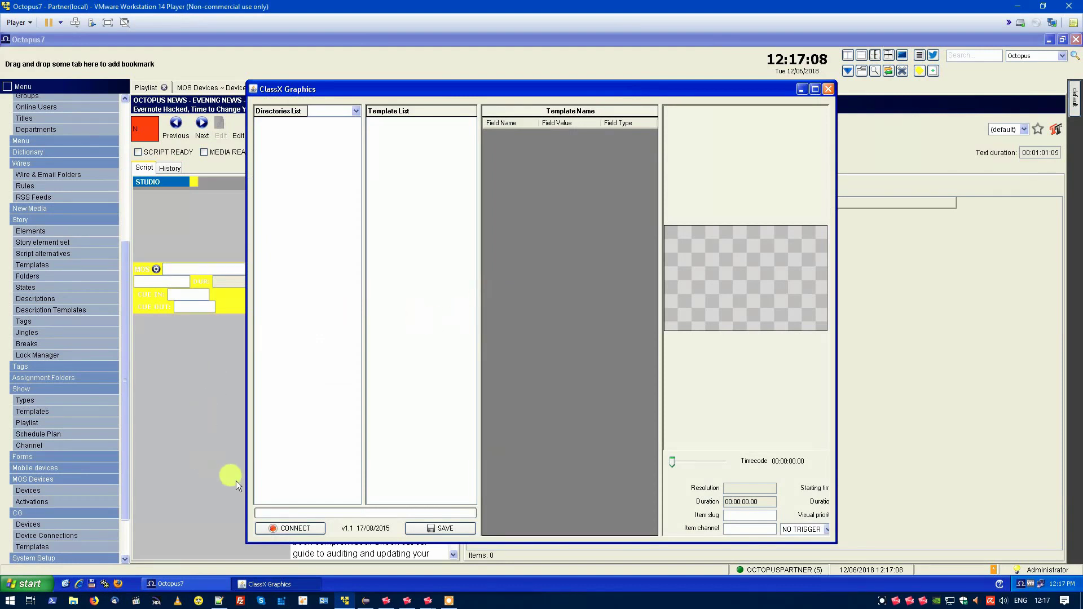
pyautogui.click(292, 528)
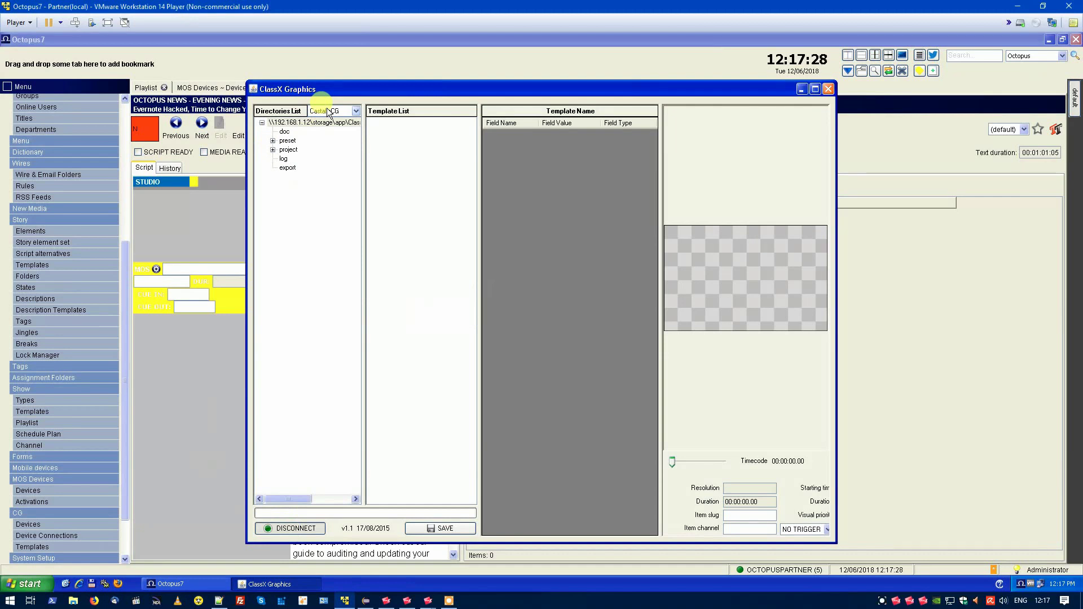
# Browse the CastaliaCG project's news folder and load the NEWS_BAR_DEMO.ccg template.
pyautogui.click(332, 111)
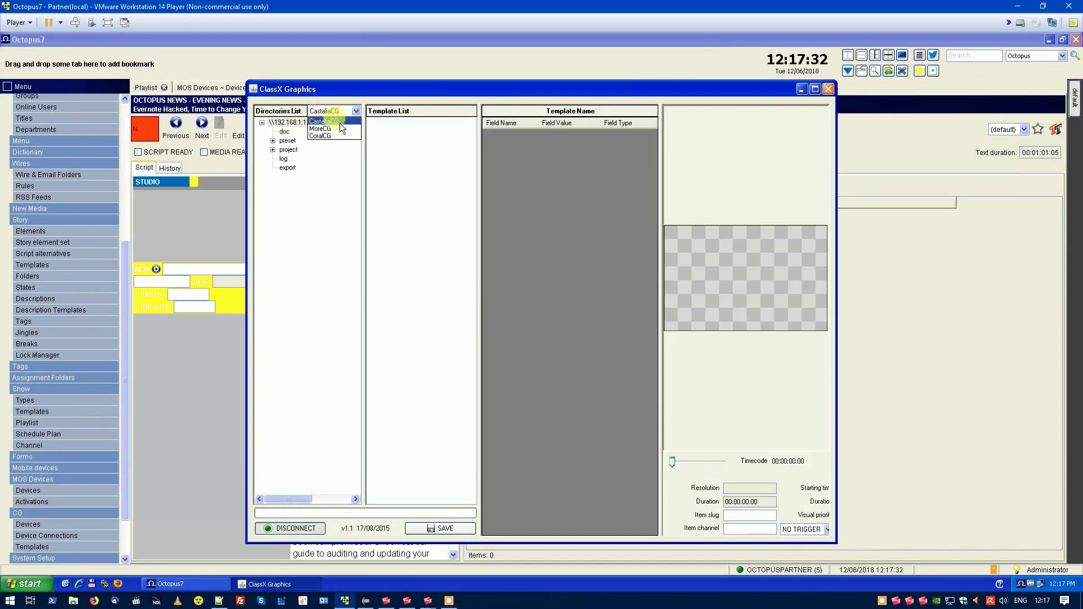
pyautogui.click(341, 120)
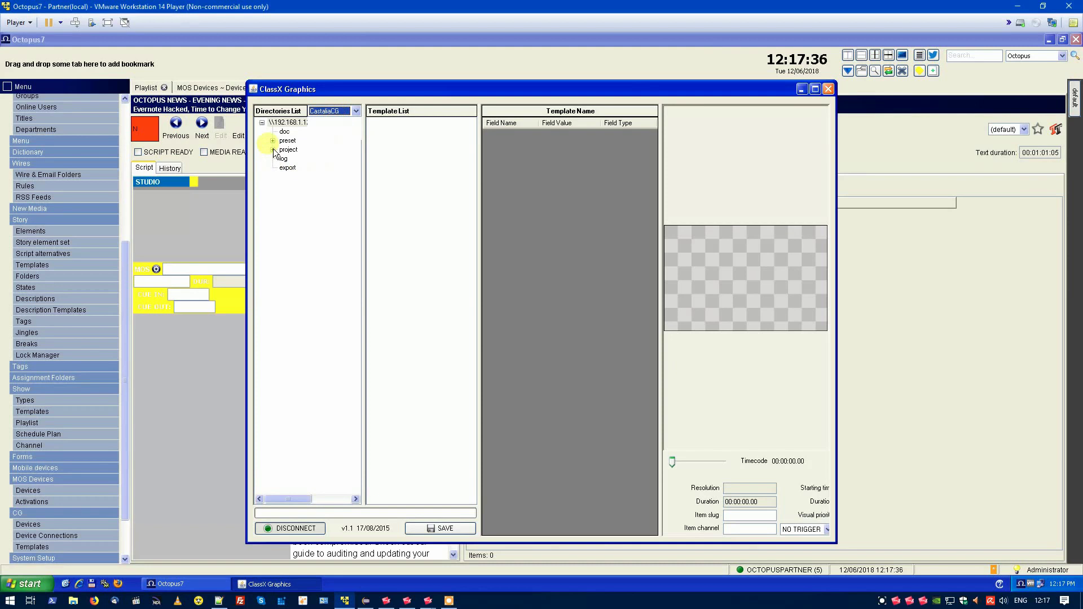
pyautogui.click(273, 149)
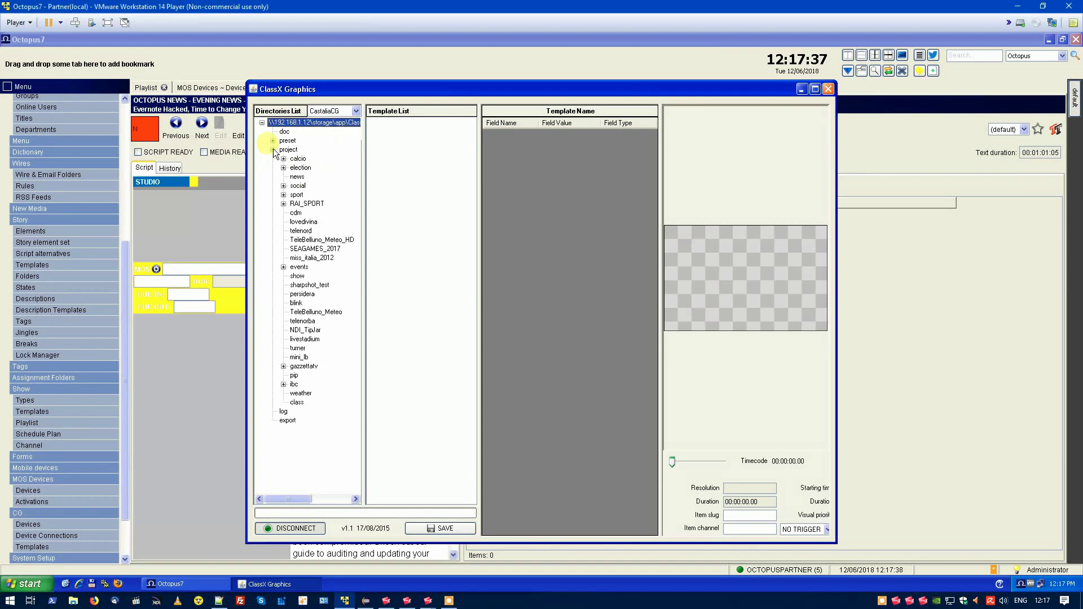
pyautogui.click(297, 178)
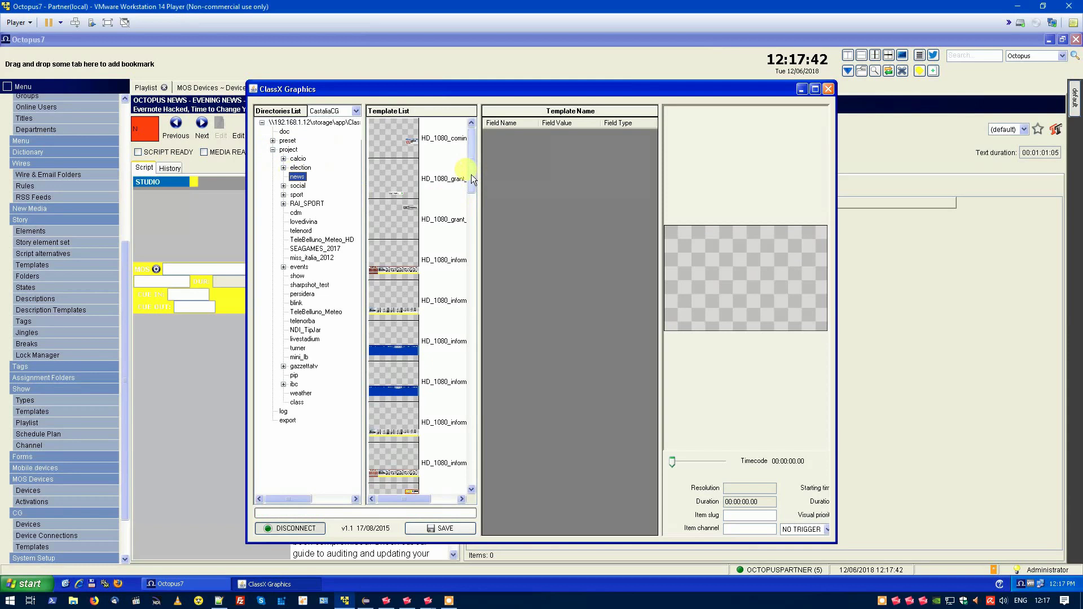
pyautogui.moveTo(472, 176); pyautogui.dragTo(464, 473)
pyautogui.click(401, 464)
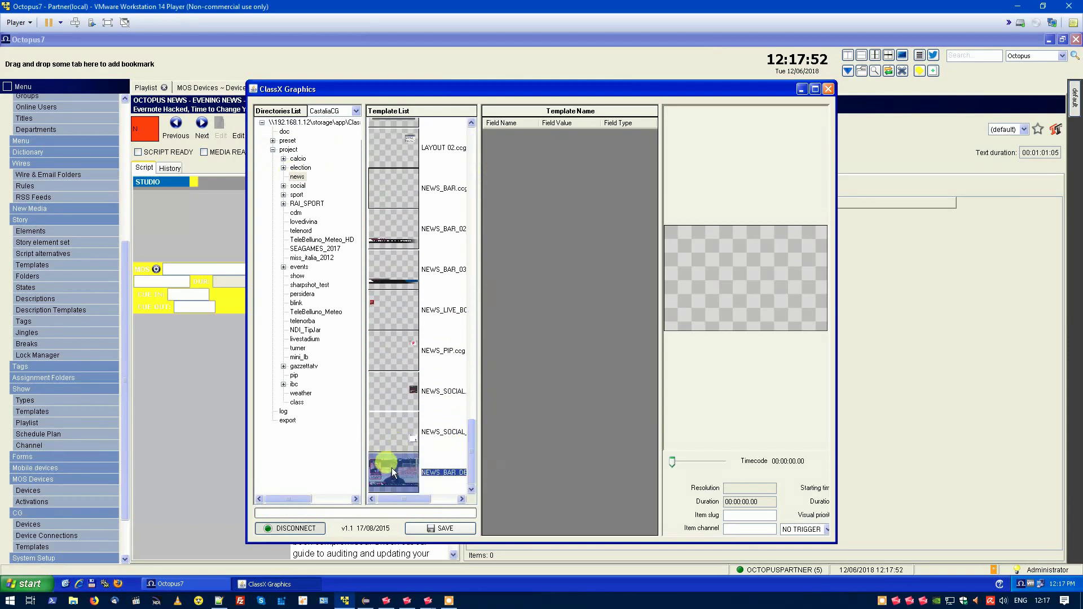
pyautogui.doubleClick(391, 469)
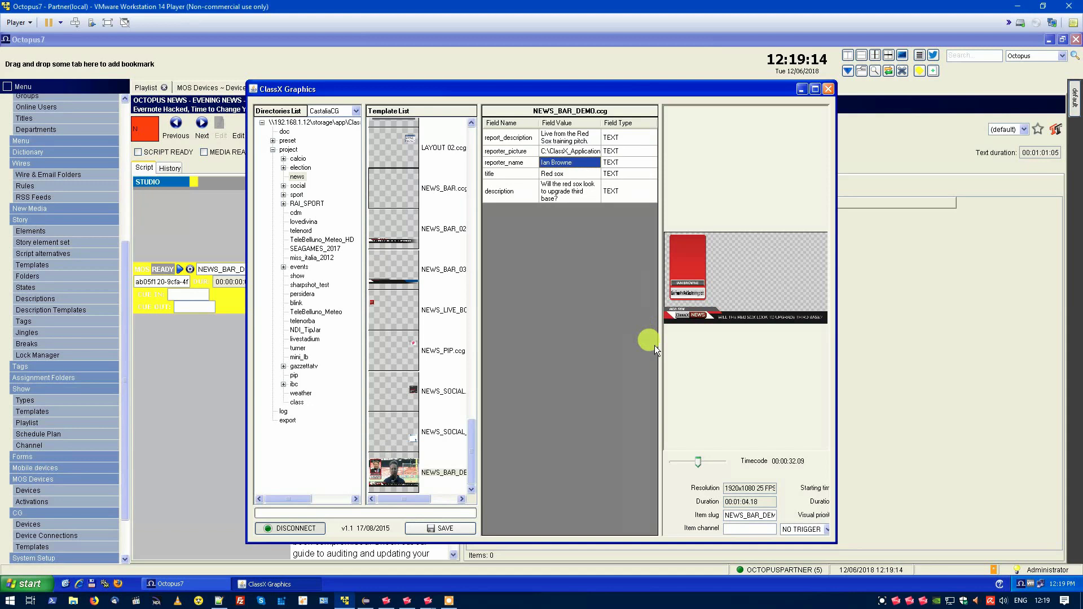
# Set the graphic's item channel to 1 and its trigger to MANUAL.
pyautogui.moveTo(657, 353); pyautogui.dragTo(614, 412)
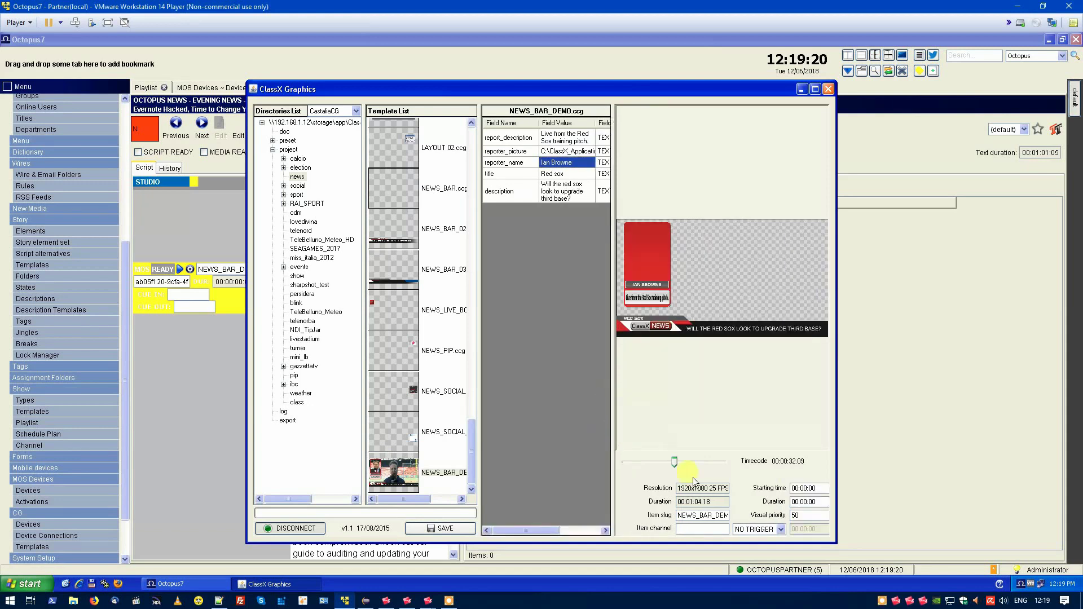
pyautogui.click(705, 528)
pyautogui.write('1')
pyautogui.click(754, 530)
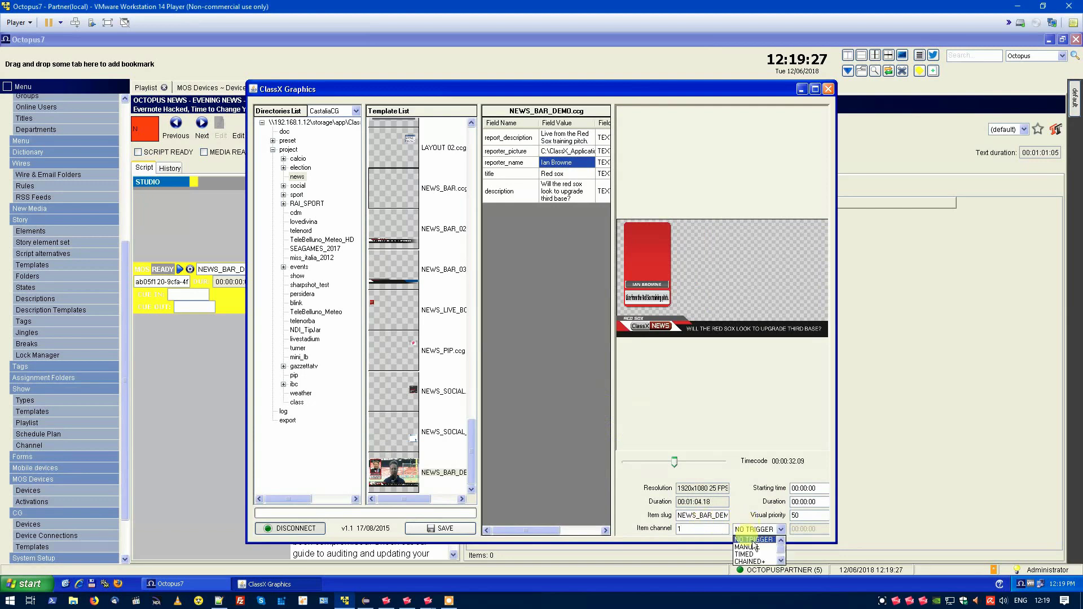
pyautogui.click(776, 547)
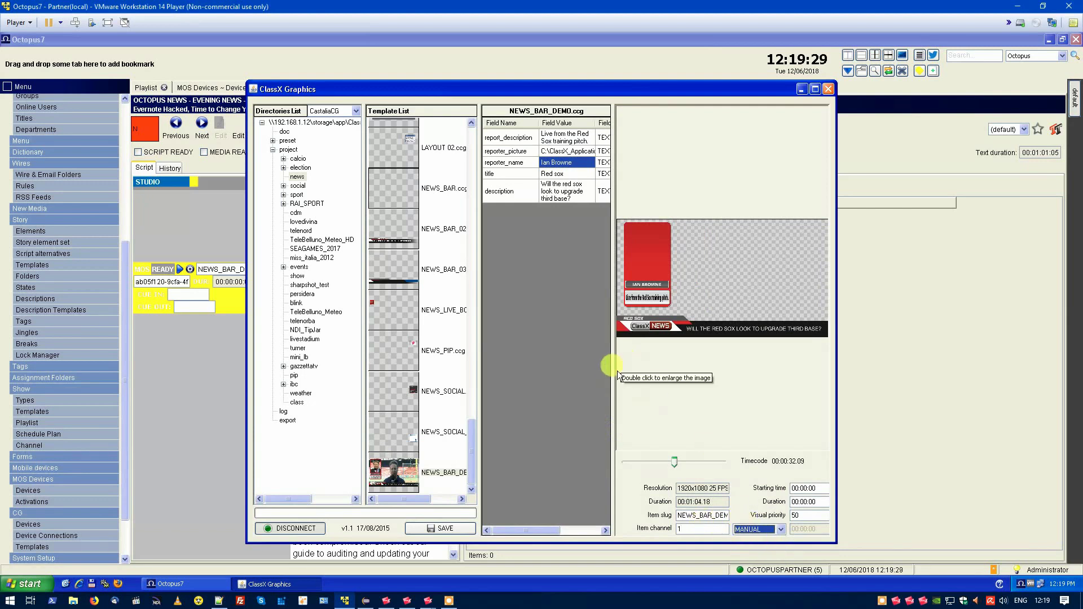
# Widen the template list, enlarge the preview, and scrub the animation to 00:01:04.18.
pyautogui.moveTo(365, 326); pyautogui.dragTo(334, 325)
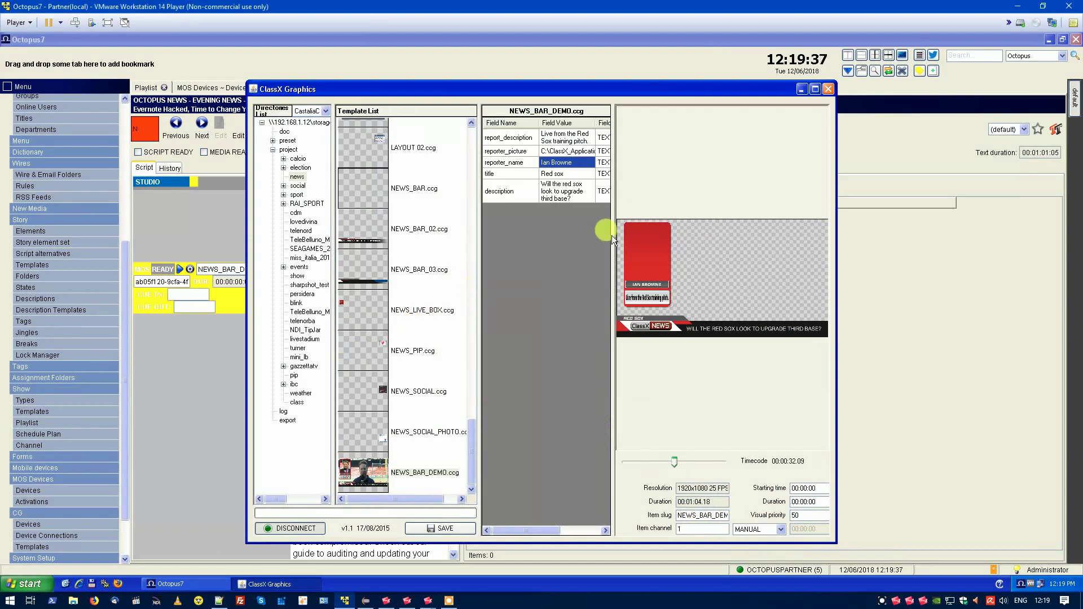
pyautogui.moveTo(613, 231); pyautogui.dragTo(584, 282)
pyautogui.moveTo(662, 462); pyautogui.dragTo(722, 464)
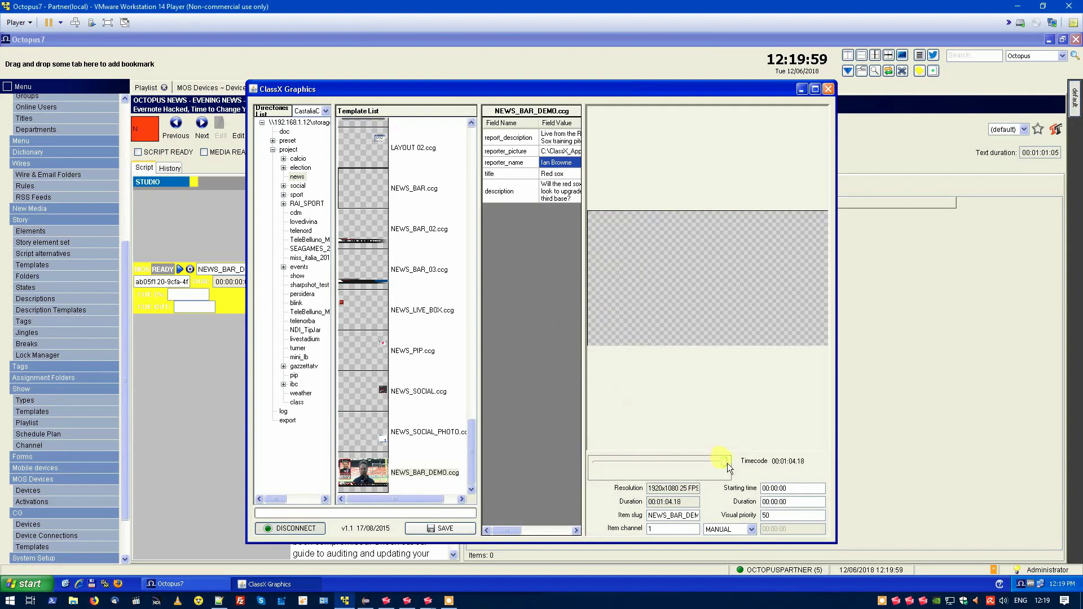
# Save the NEWS_BAR_DEMO graphic into the story, tick MEDIA READY and APPROVED, and save the story.
pyautogui.click(437, 529)
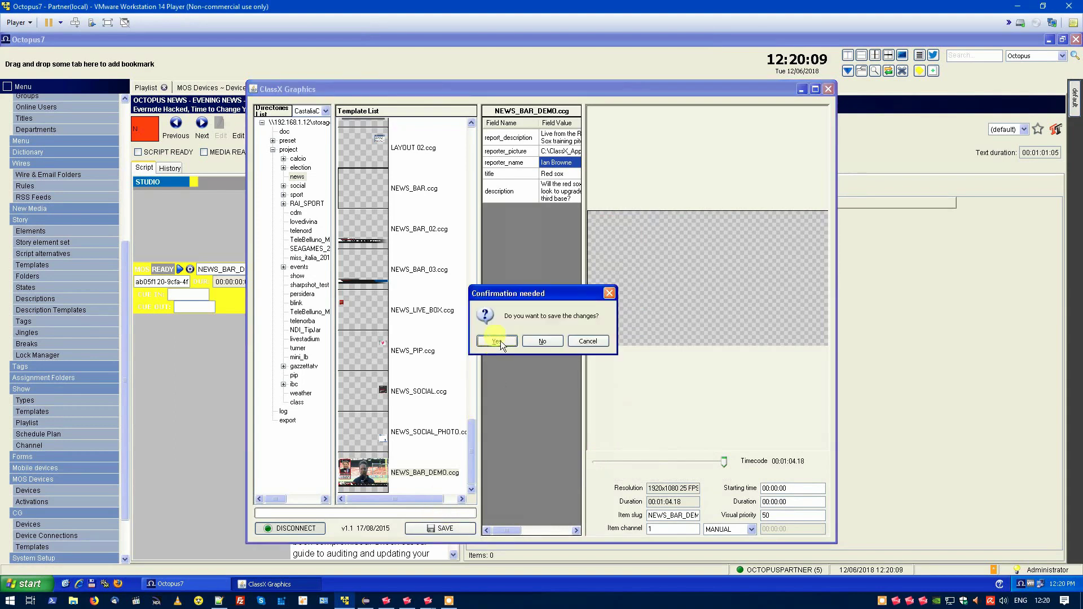
pyautogui.click(496, 341)
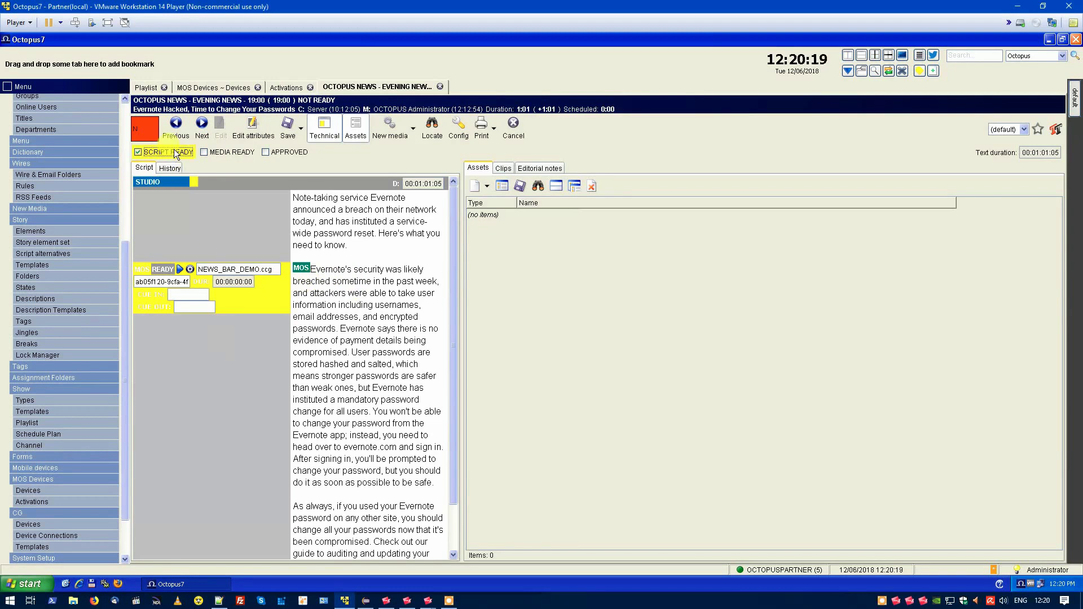
pyautogui.click(224, 152)
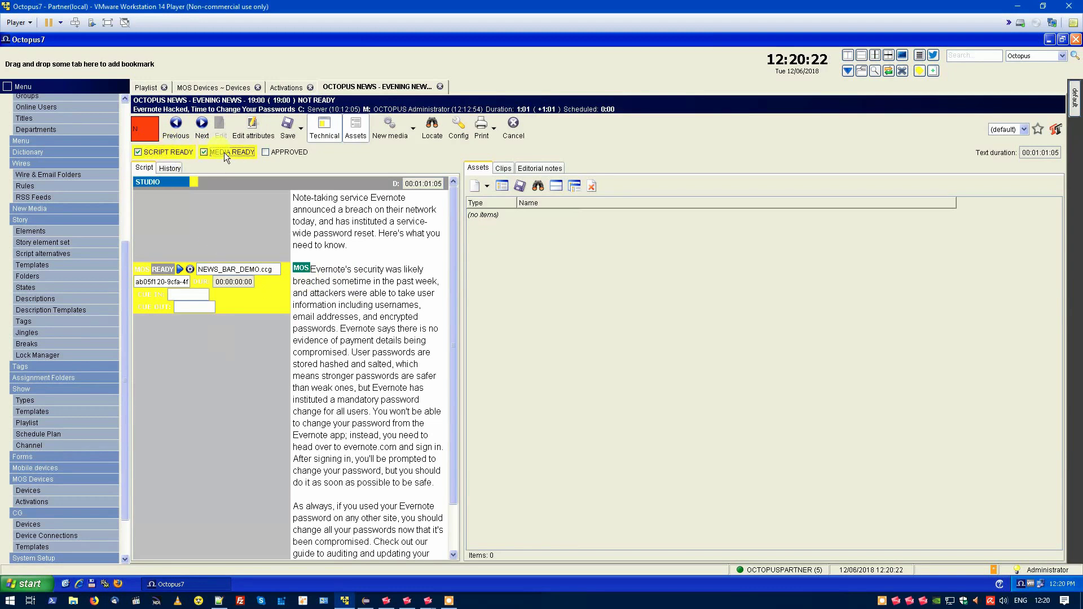
pyautogui.click(275, 152)
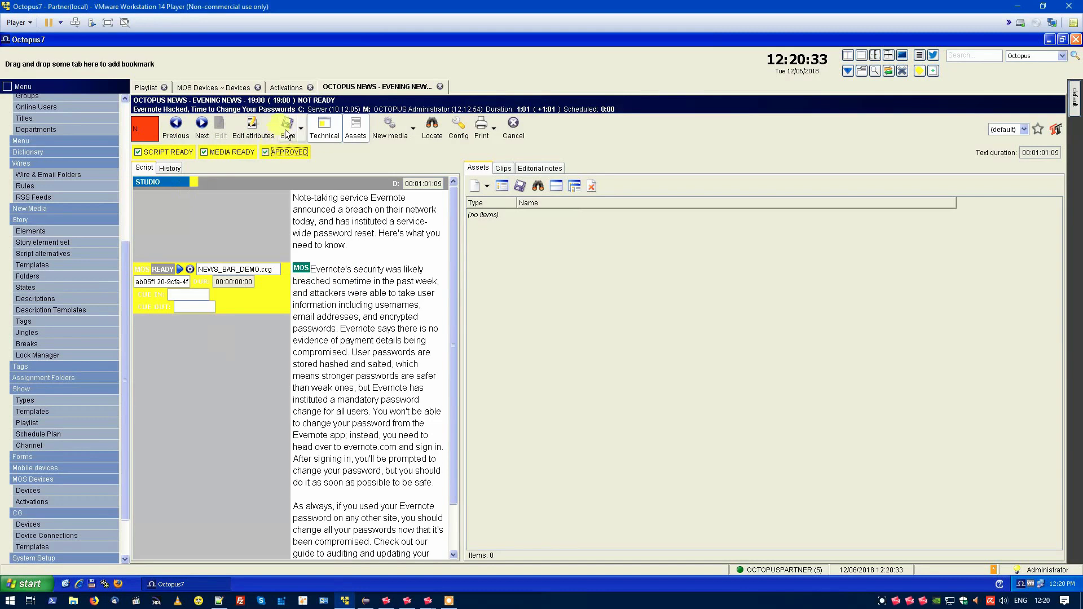
pyautogui.click(286, 132)
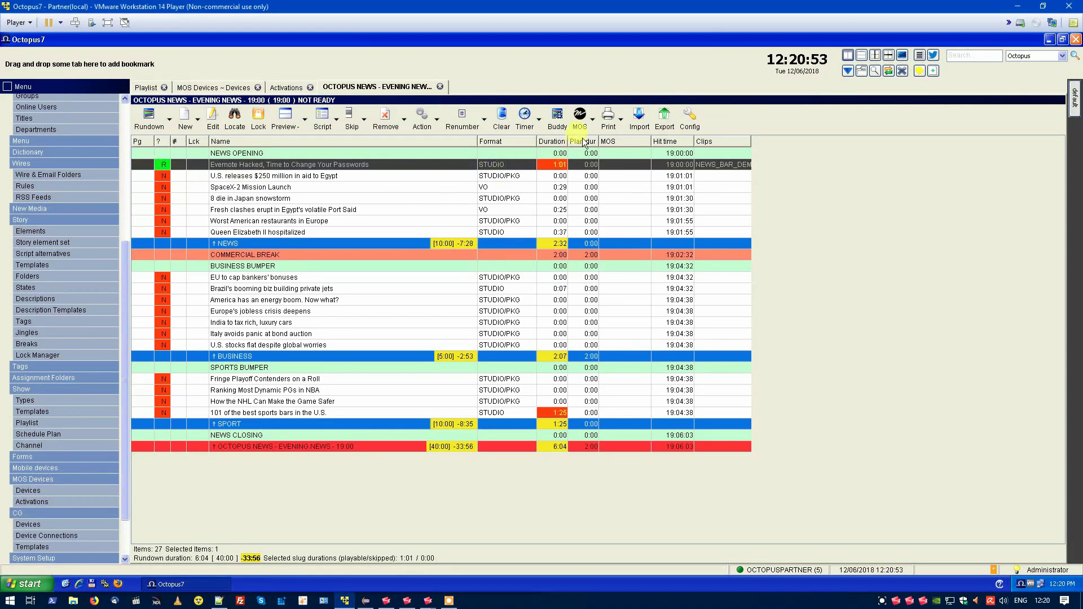
# Toggle the EVENING NEWS rundown to ready-to-air and confirm.
pyautogui.click(592, 119)
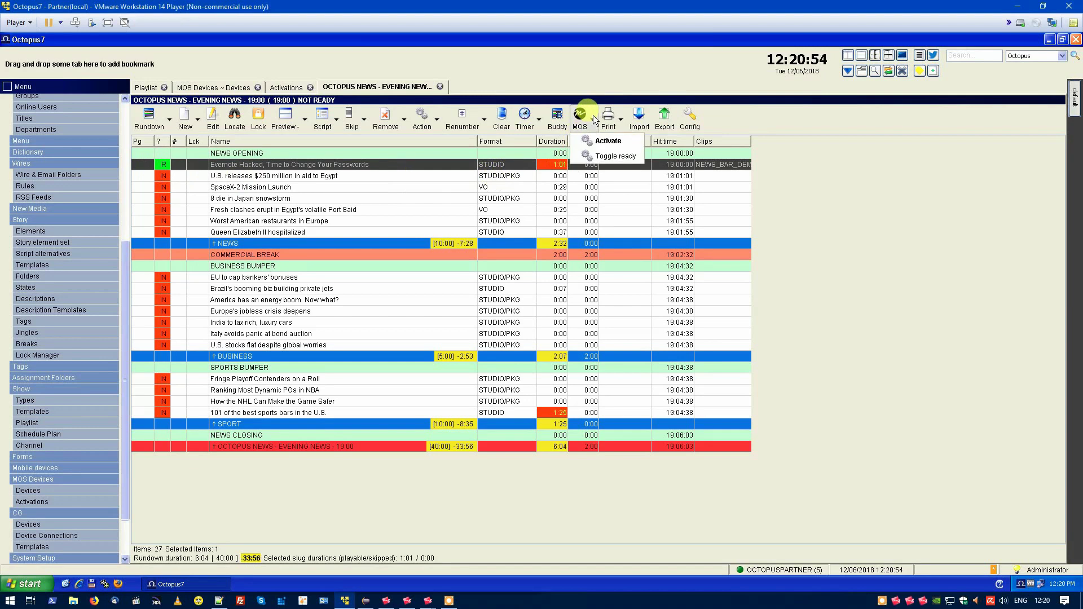
pyautogui.click(602, 157)
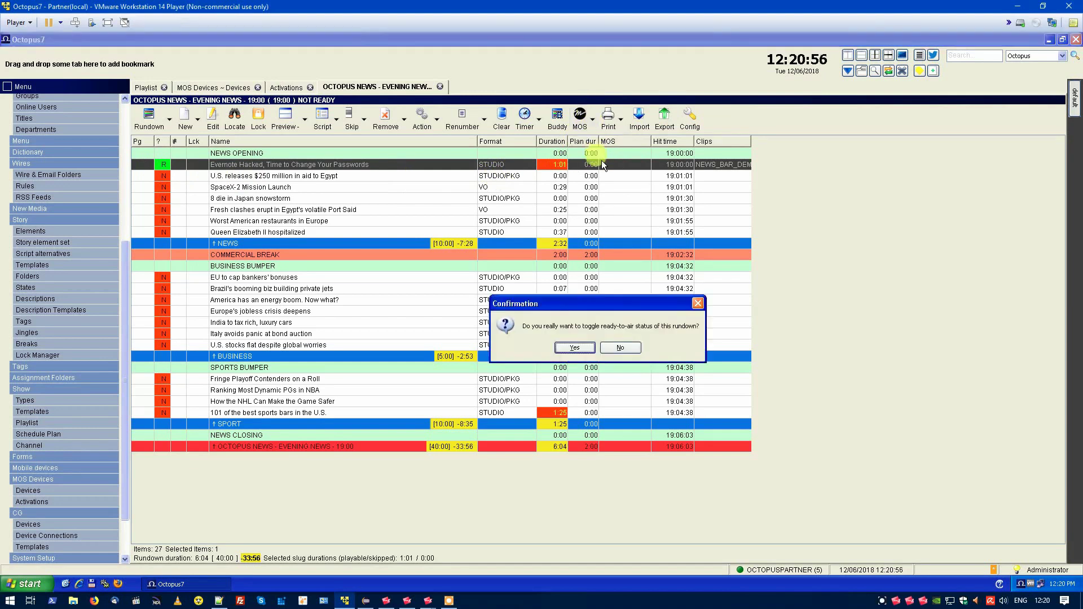
pyautogui.click(579, 348)
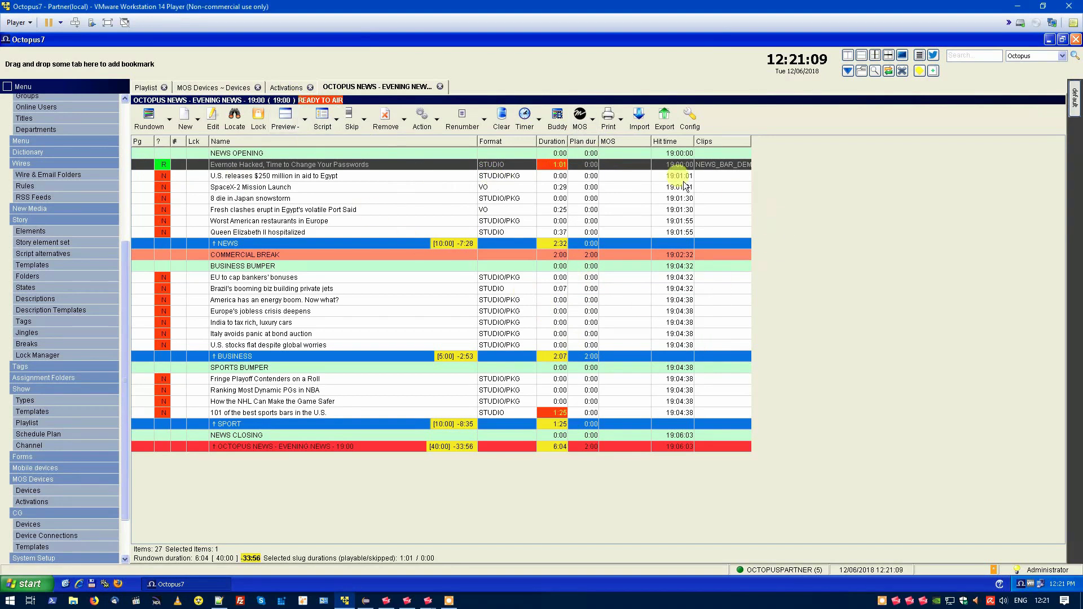
# Activate the rundown for the CLASSXMOS device and resend it.
pyautogui.click(592, 120)
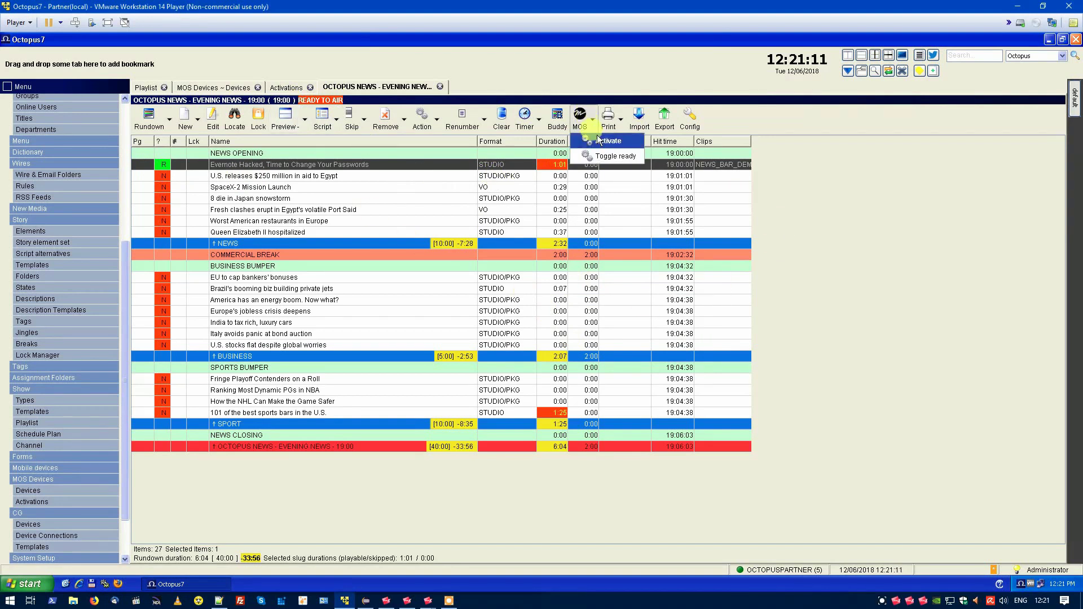
pyautogui.click(600, 142)
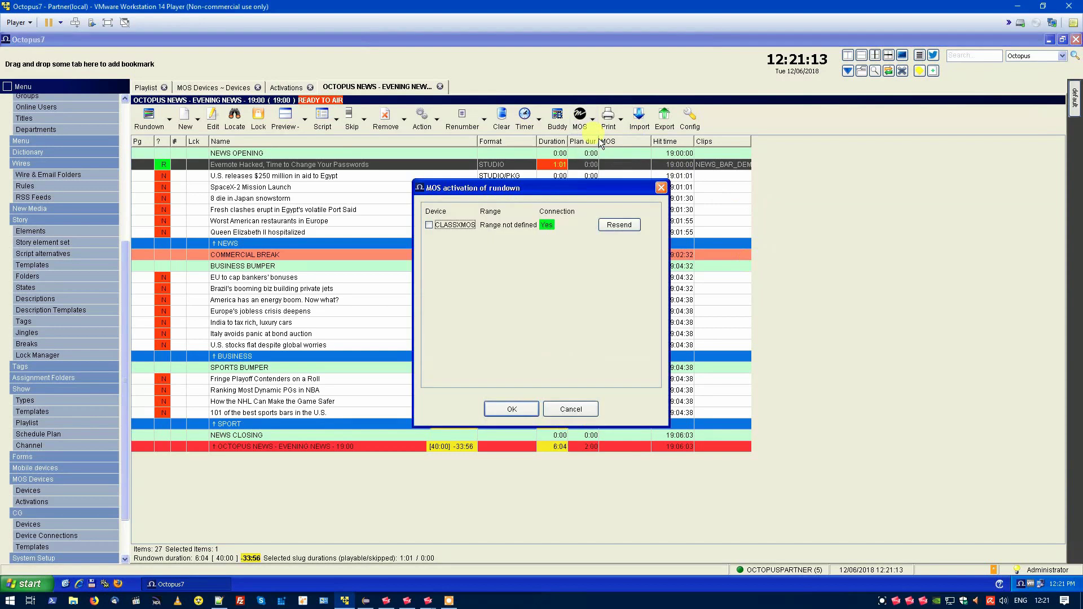
pyautogui.click(429, 225)
pyautogui.click(608, 225)
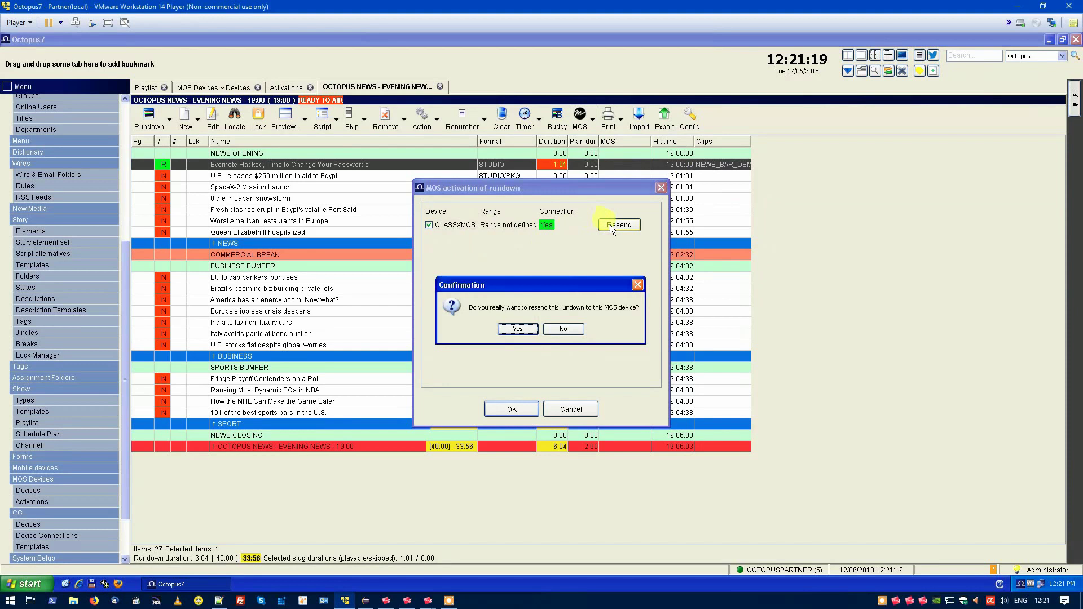
pyautogui.click(521, 332)
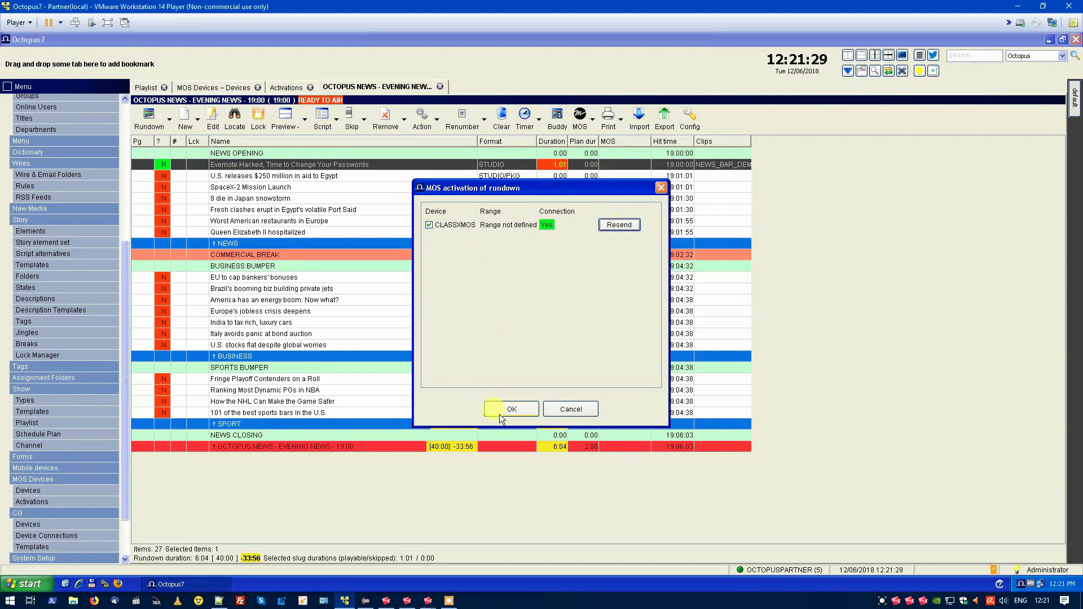
pyautogui.click(499, 415)
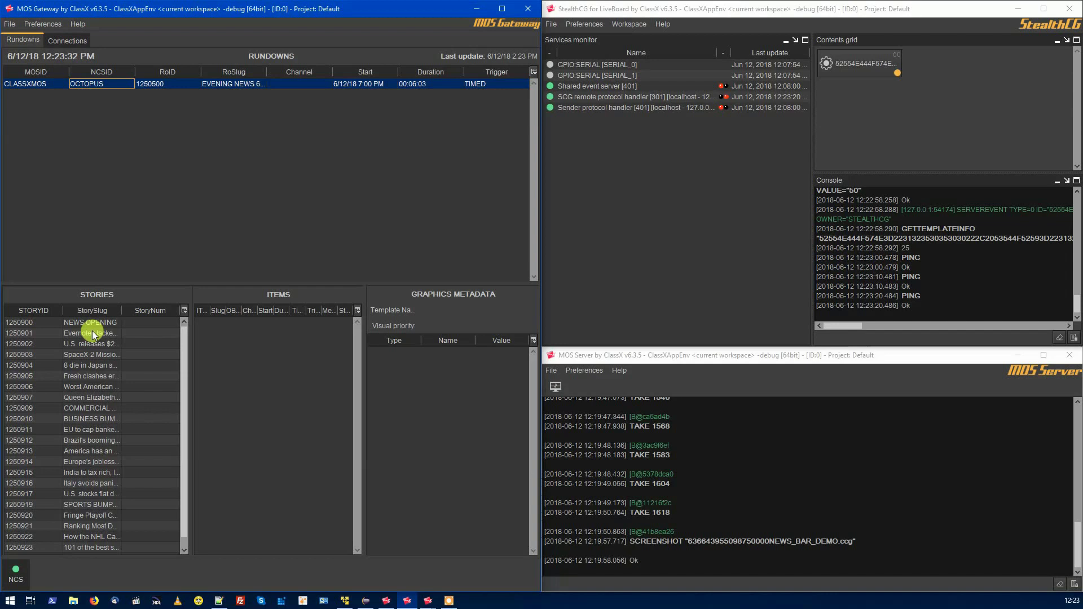
# Open story 1250901's NEWS_BAR_DEMO.ccg item, inspect its metadata fields, and check StealthCG's contents grid.
pyautogui.click(93, 334)
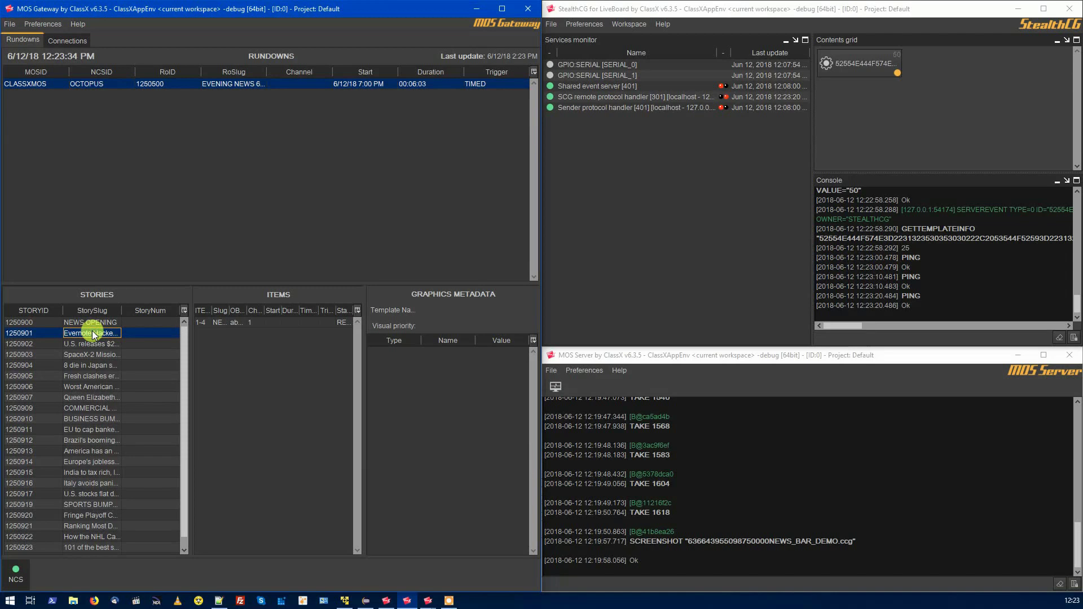
pyautogui.click(253, 323)
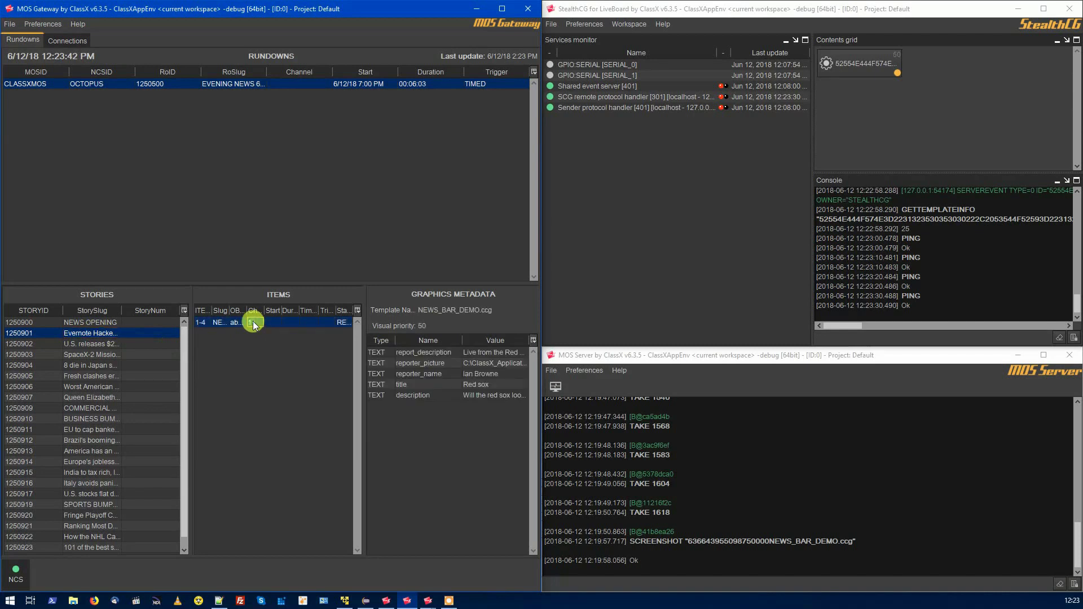
pyautogui.click(442, 351)
pyautogui.click(438, 363)
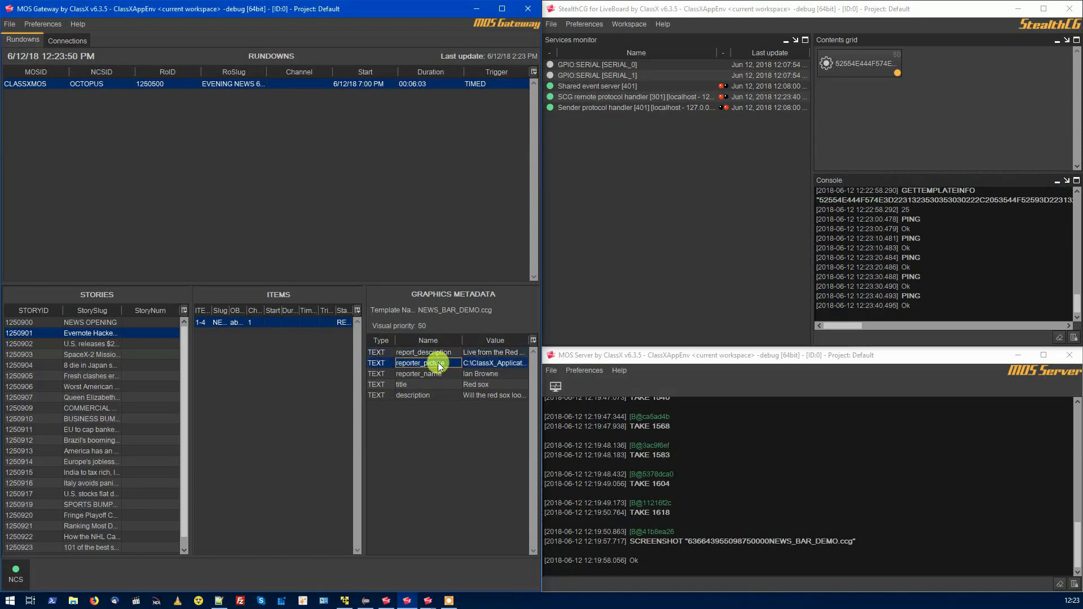
pyautogui.click(438, 373)
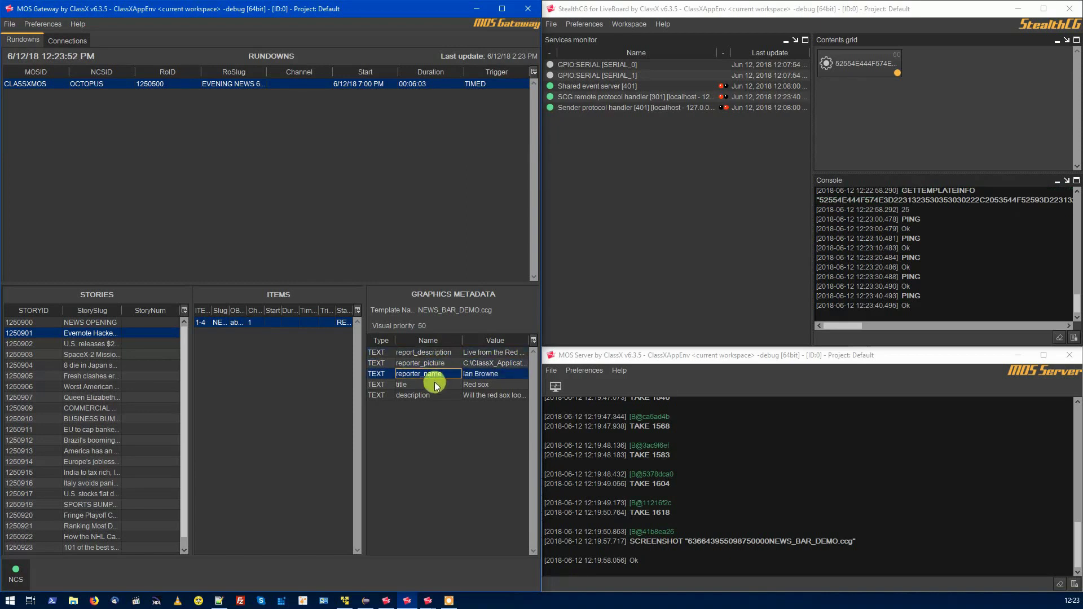
pyautogui.click(434, 384)
pyautogui.click(469, 393)
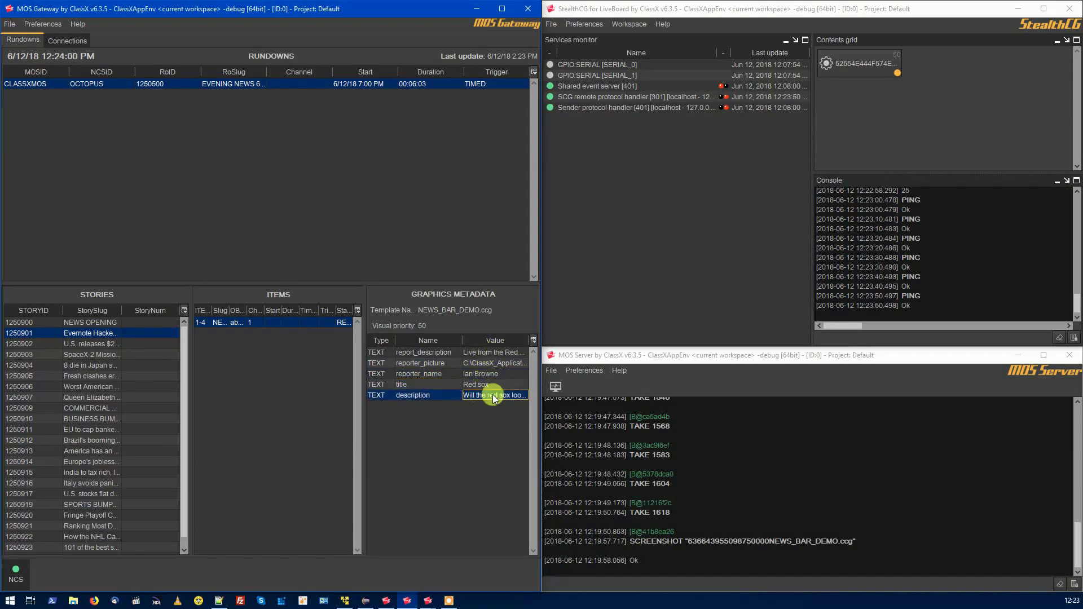
pyautogui.click(867, 134)
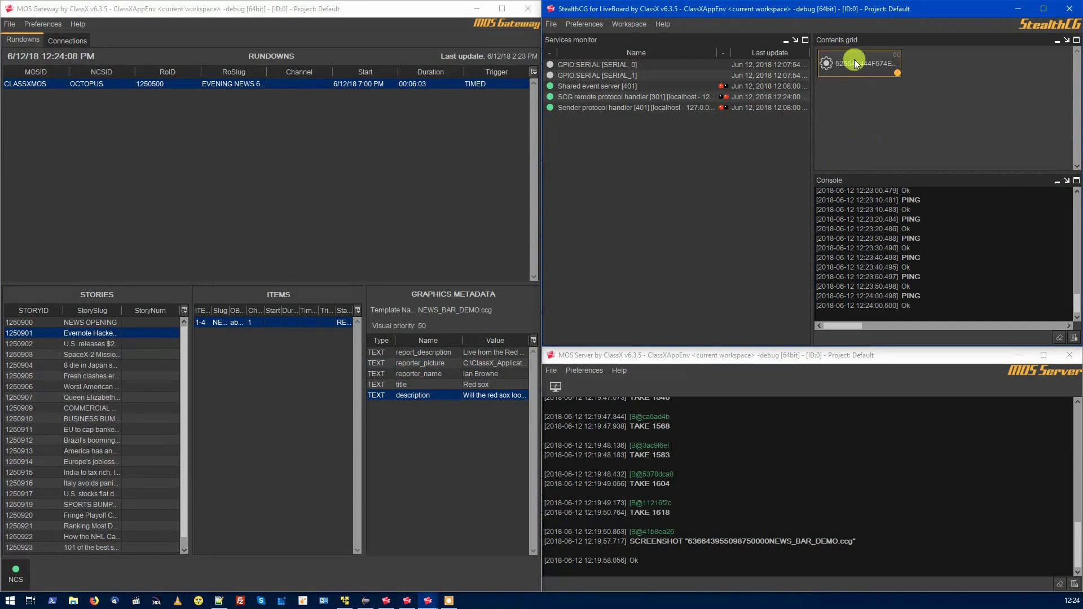
# Set the NEWS_BAR_DEMO item's Ch cell to Play in the Items panel, sending the Red Sox bar to LiveBoard.
pyautogui.moveTo(844, 62)
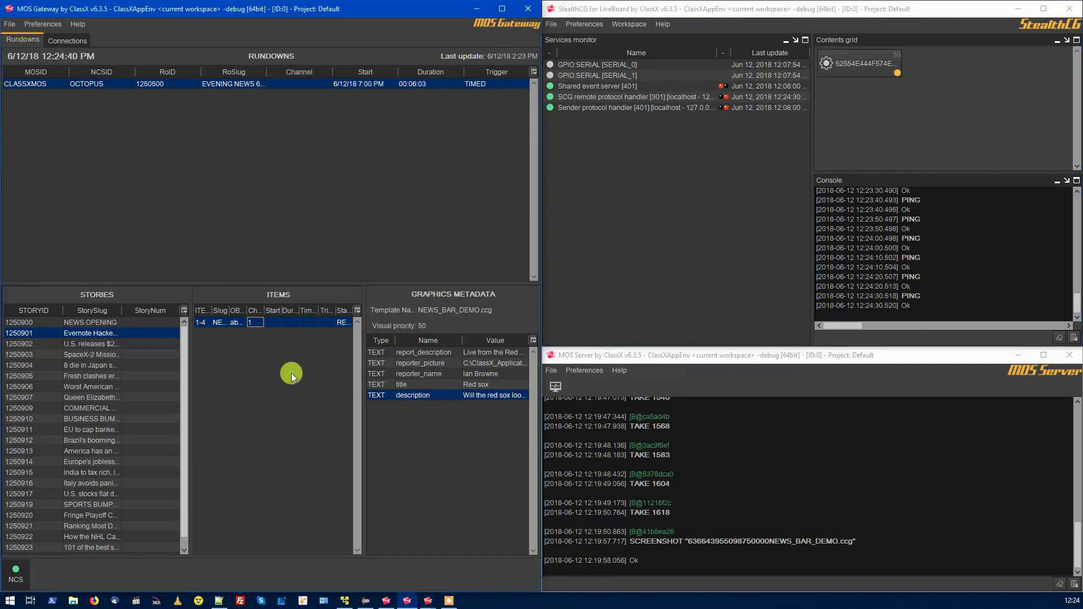
pyautogui.doubleClick(255, 323)
pyautogui.click(256, 322)
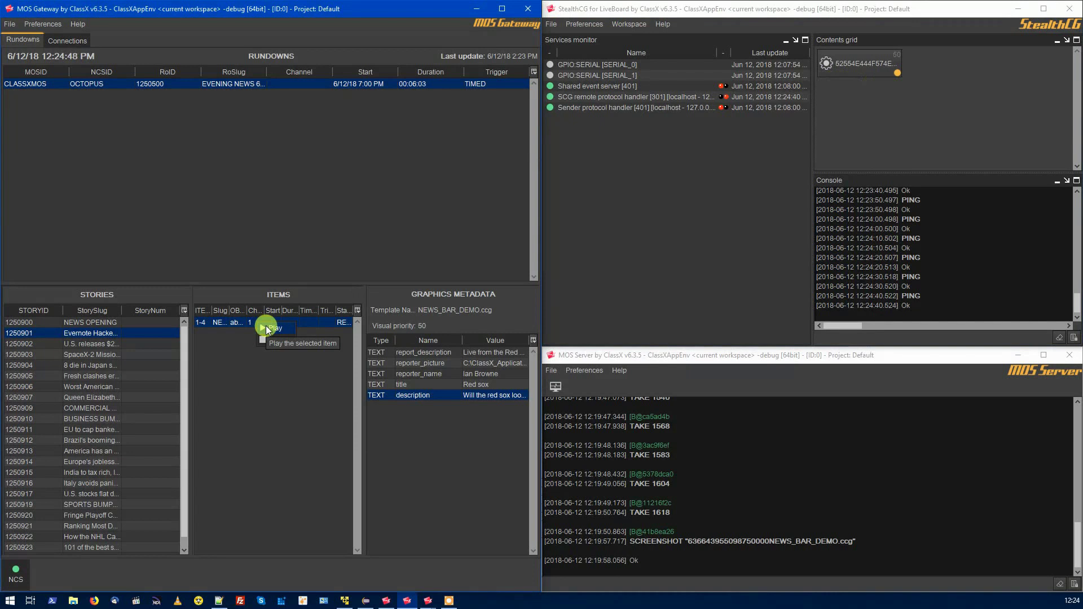
pyautogui.click(268, 327)
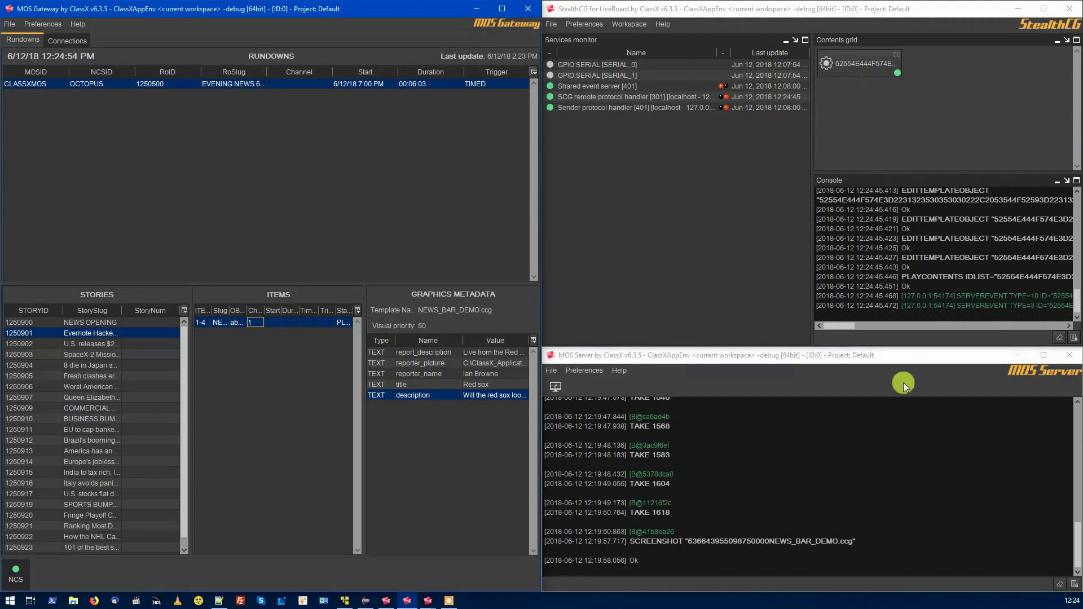